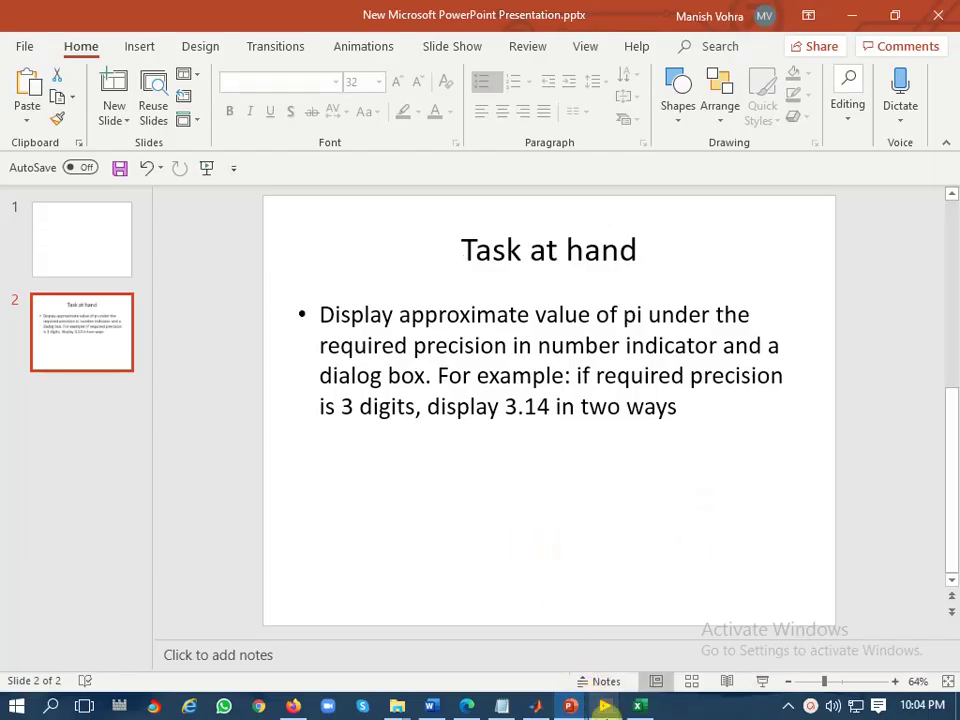
Place a Pi constant from Math & Scientific Constants on the block diagram
mouse_move(604, 707)
click(553, 540)
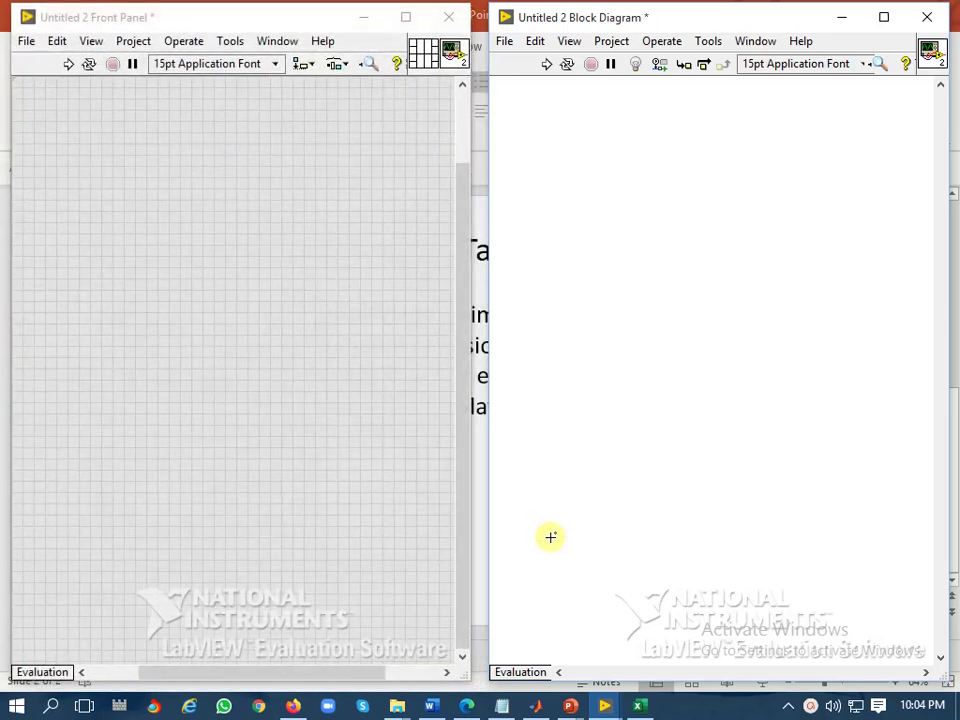
right_click(602, 264)
mouse_move(653, 206)
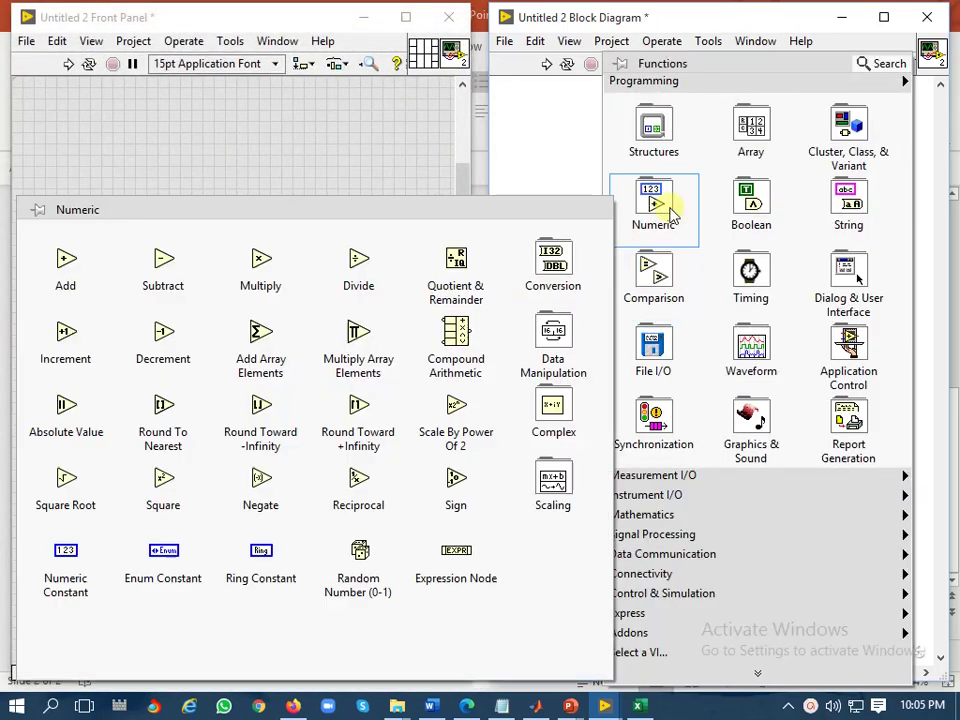
mouse_move(553, 635)
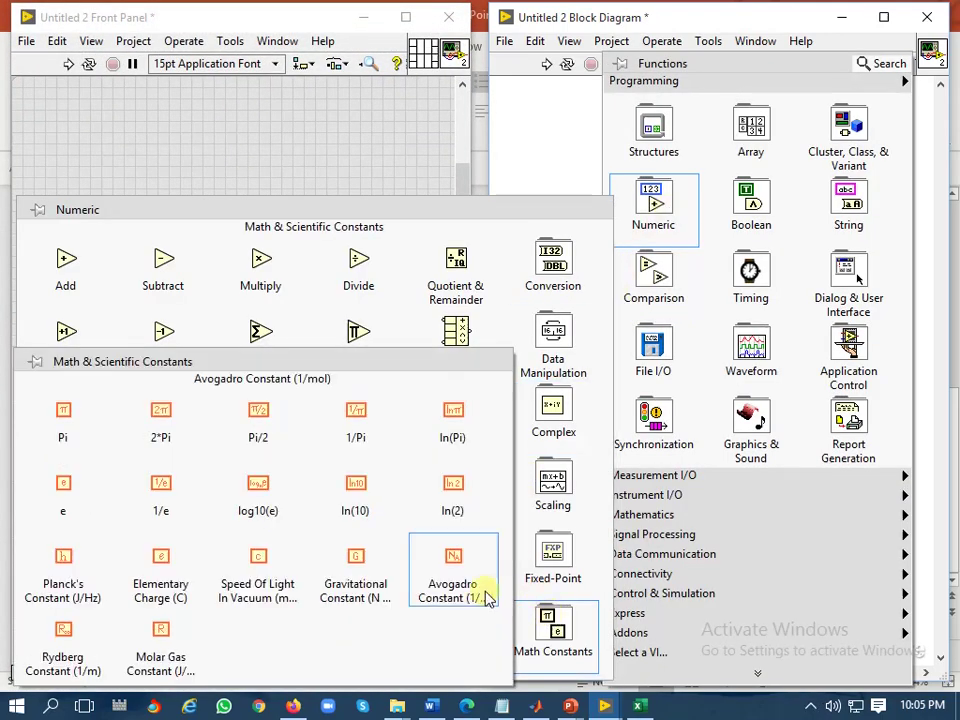
click(96, 423)
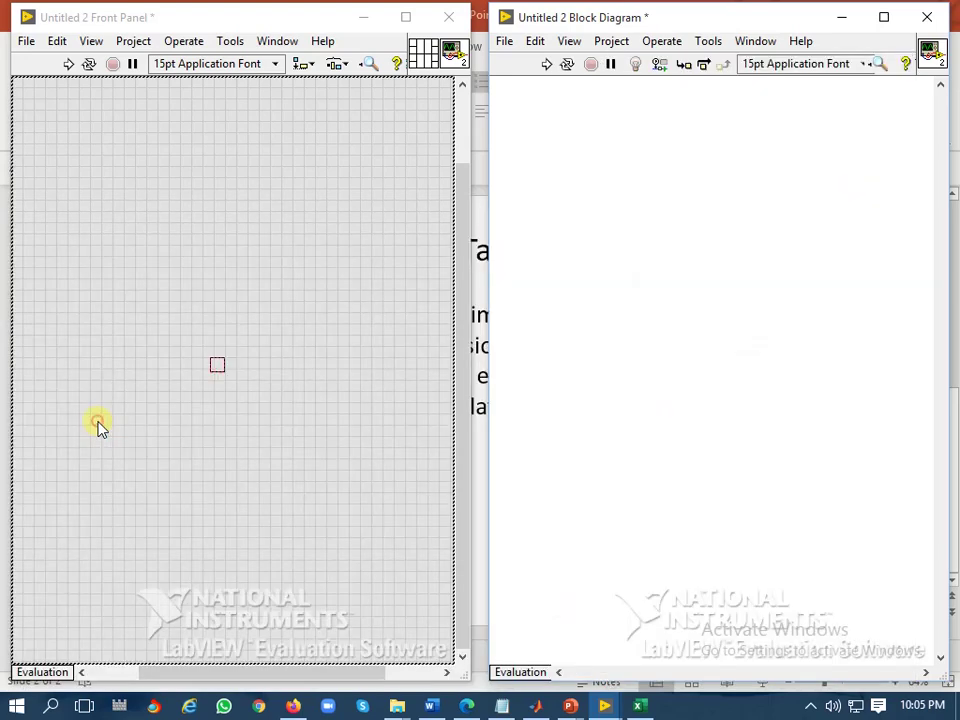
click(578, 211)
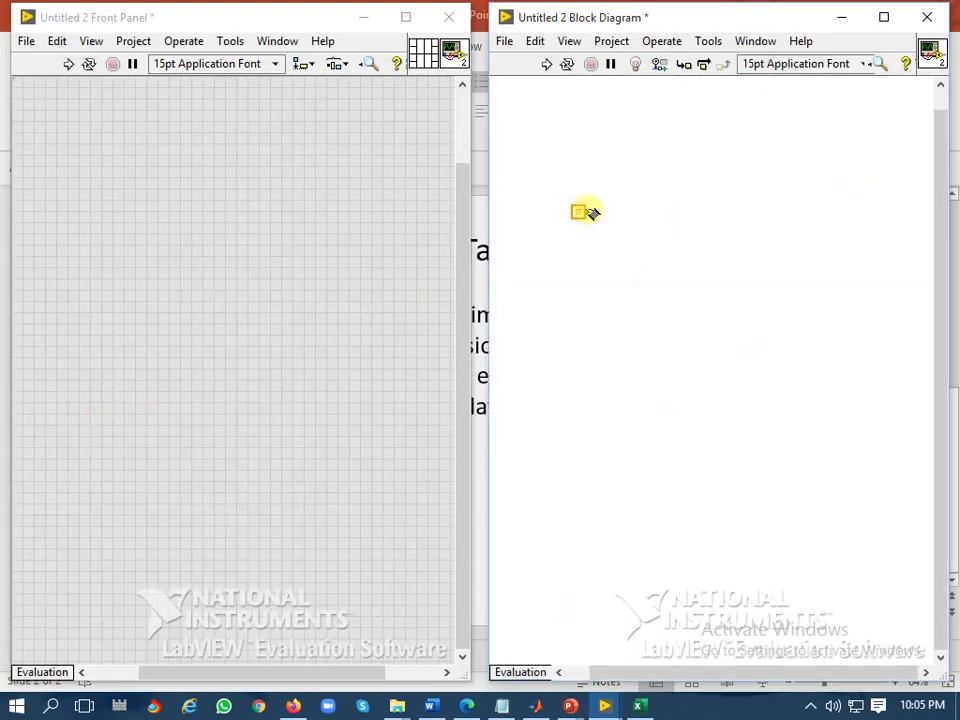
Create a Numeric indicator wired to the Pi constant, showing 3.14159 on the panel
right_click(588, 212)
mouse_move(624, 341)
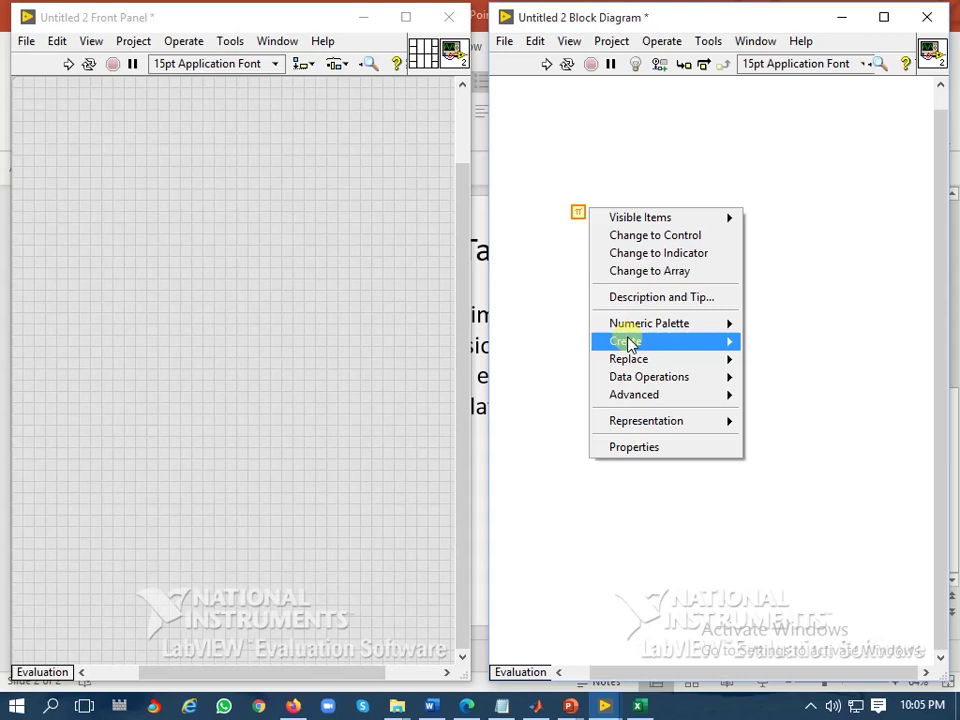
click(764, 377)
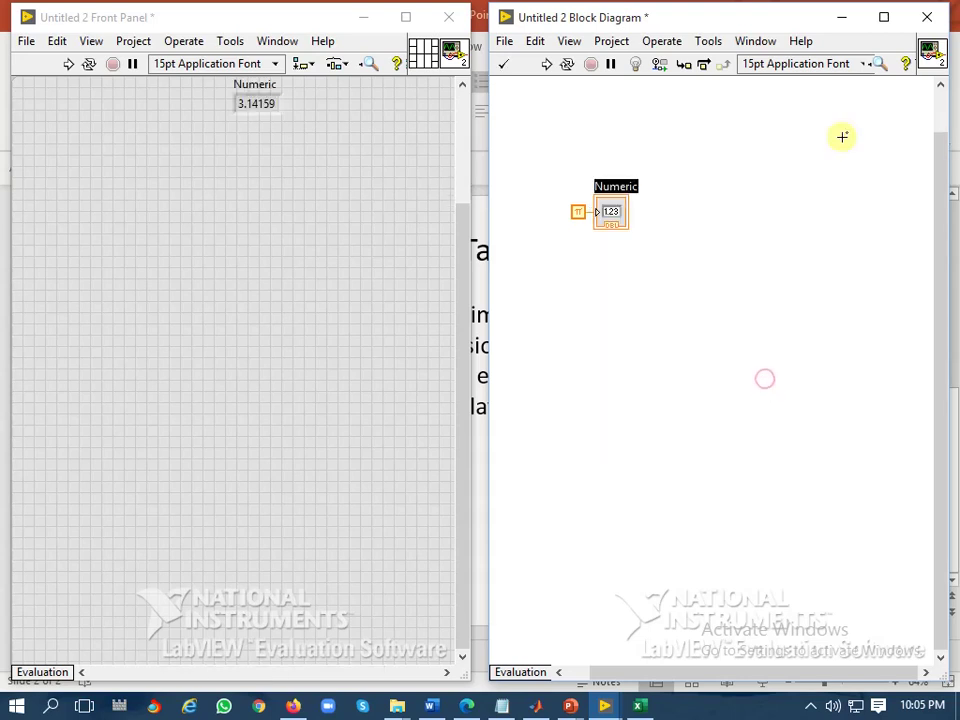
mouse_move(253, 115)
mouse_down()
mouse_move(126, 154)
mouse_move(148, 143)
mouse_move(279, 143)
mouse_up()
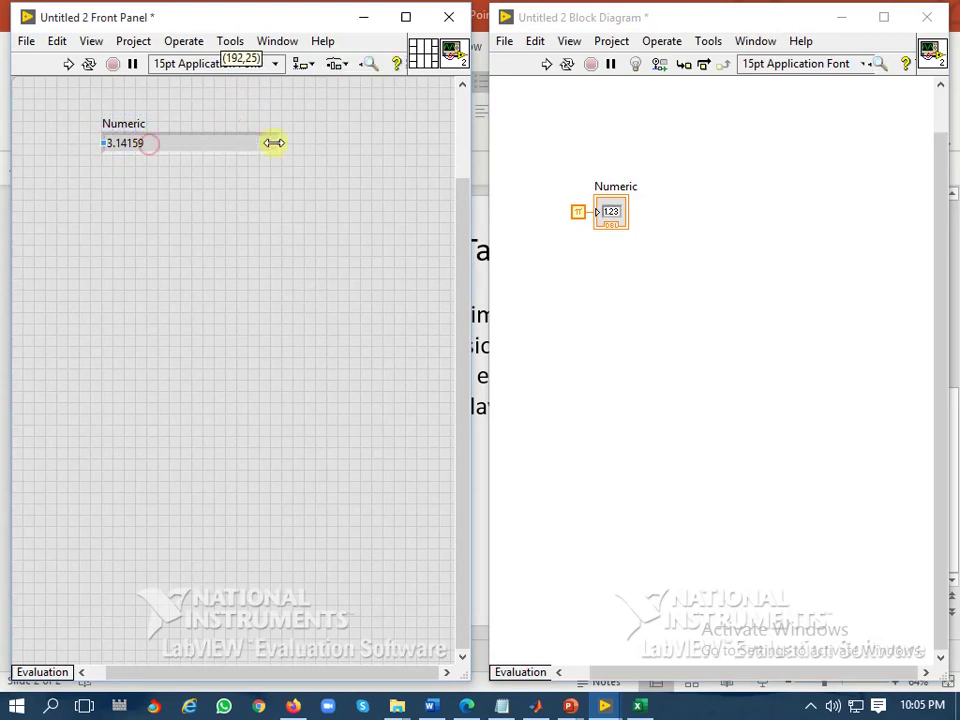
Enlarge the indicator's 3.14159 text and stretch the indicator nearly across the front panel
click(151, 143)
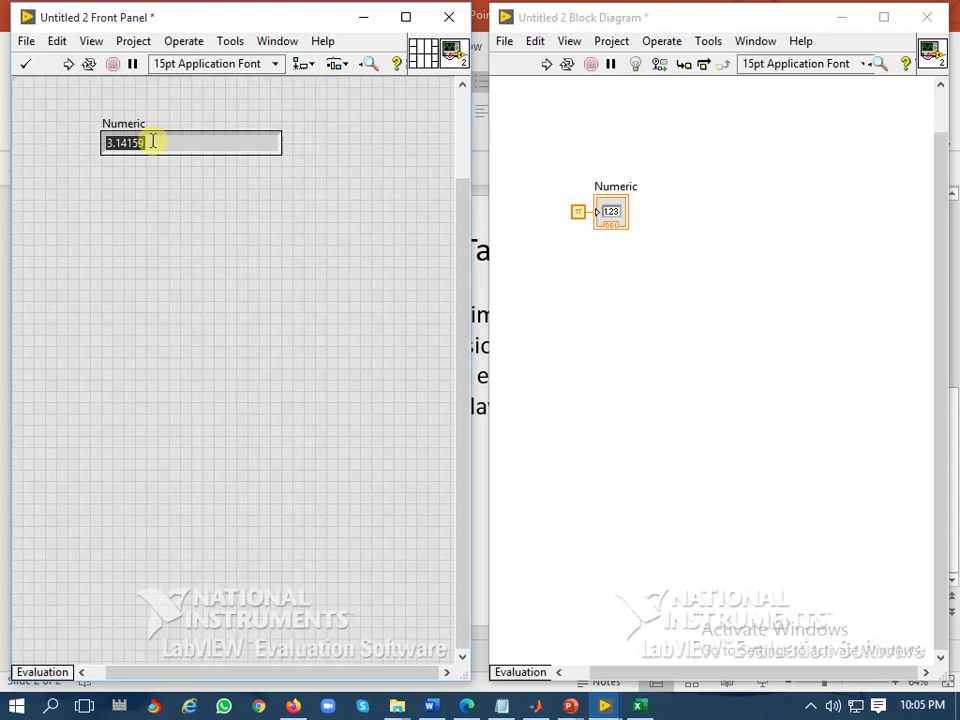
key(ctrl+equal)
key(ctrl+equal)
key(ctrl+equal)
key(ctrl+equal)
key(ctrl+equal)
key(ctrl+equal)
key(ctrl+equal)
key(ctrl+equal)
key(ctrl+equal)
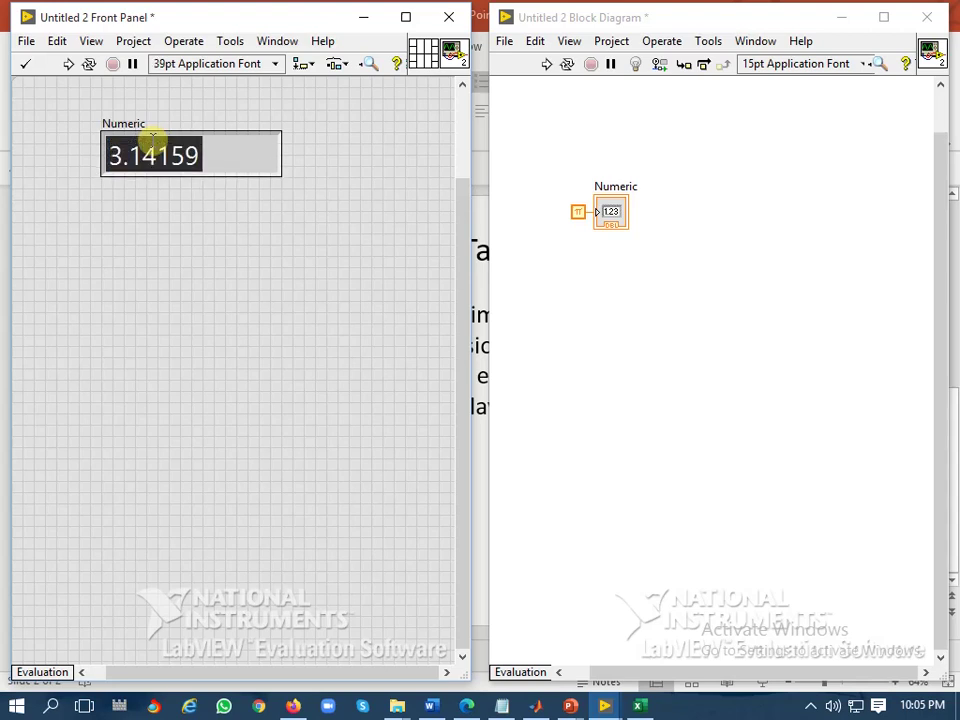
key(ctrl+equal)
key(ctrl+equal)
key(ctrl+equal)
key(ctrl+equal)
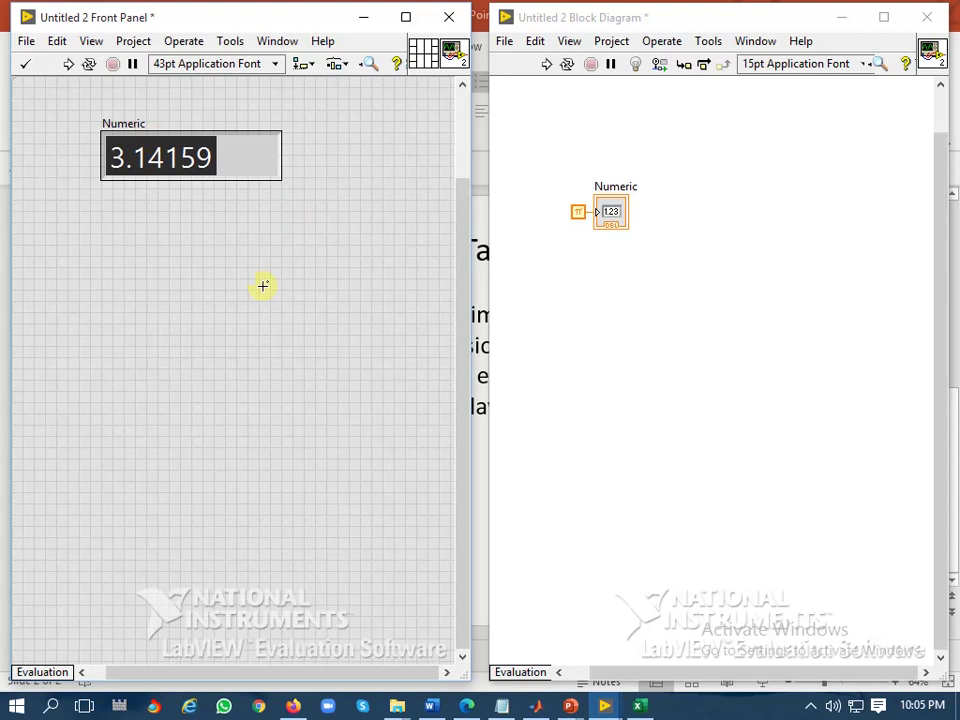
click(219, 258)
drag(102, 156, 24, 157)
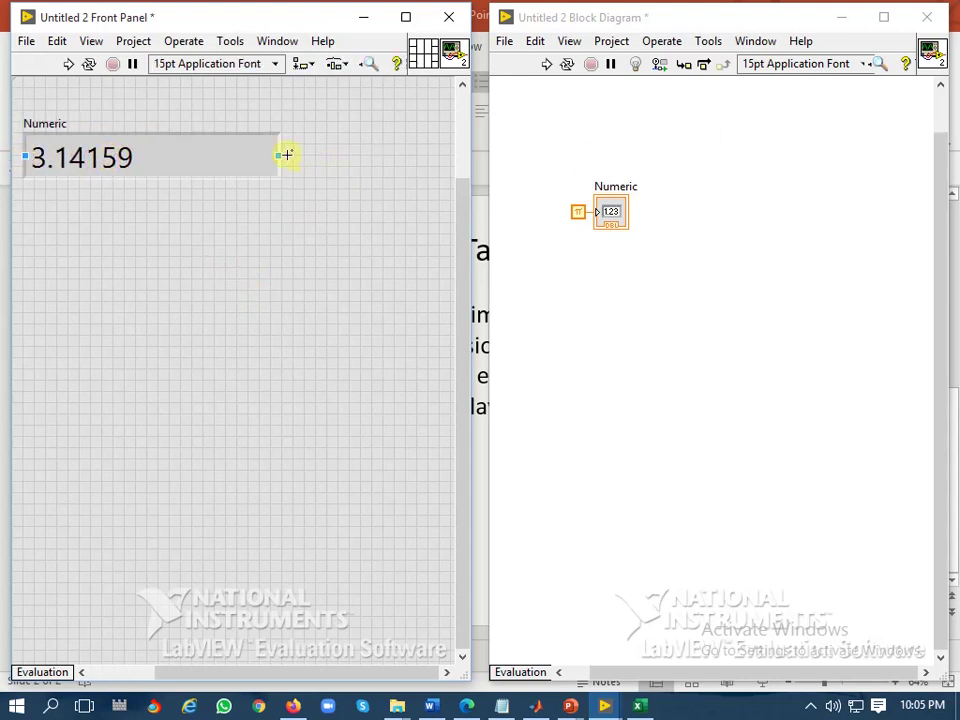
drag(286, 155, 447, 157)
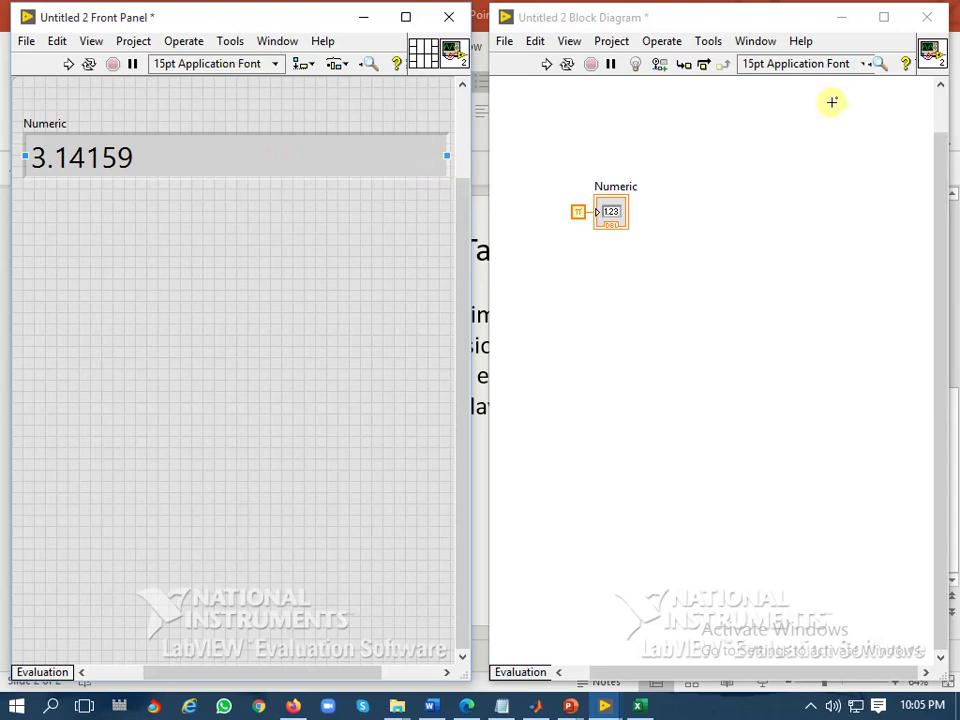
Set the indicator's display format to Floating point using Digits of precision
right_click(390, 180)
click(456, 470)
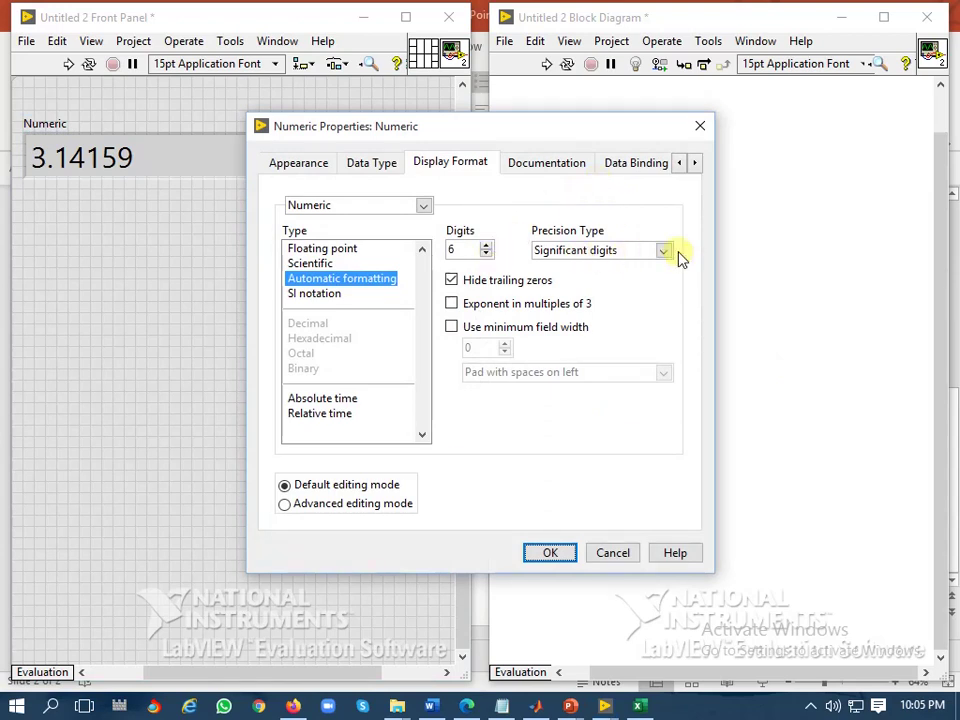
click(664, 251)
click(612, 268)
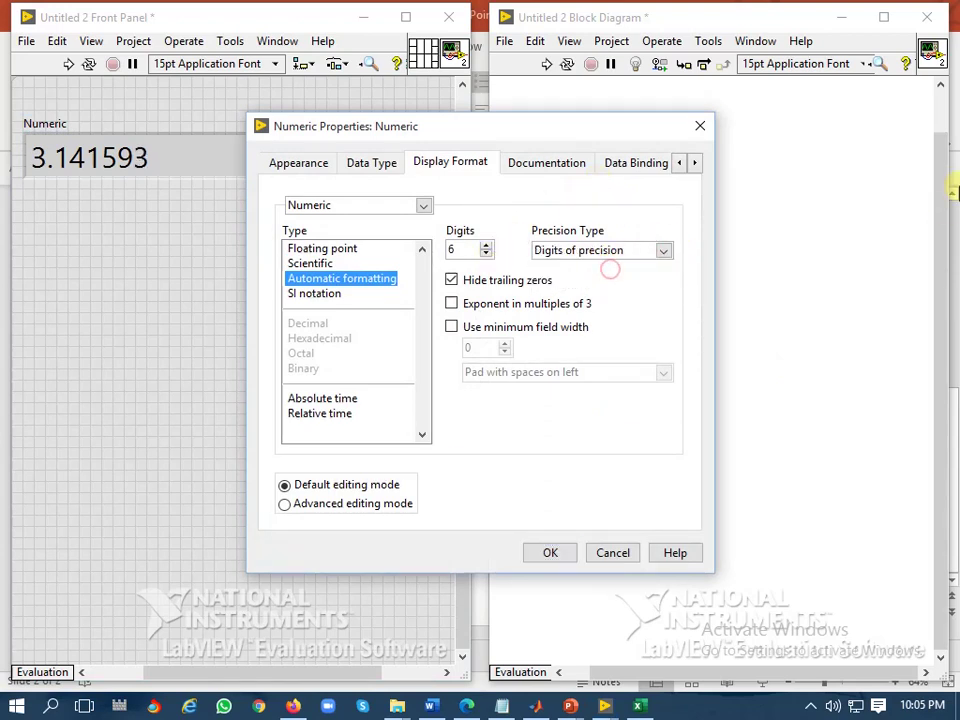
click(341, 252)
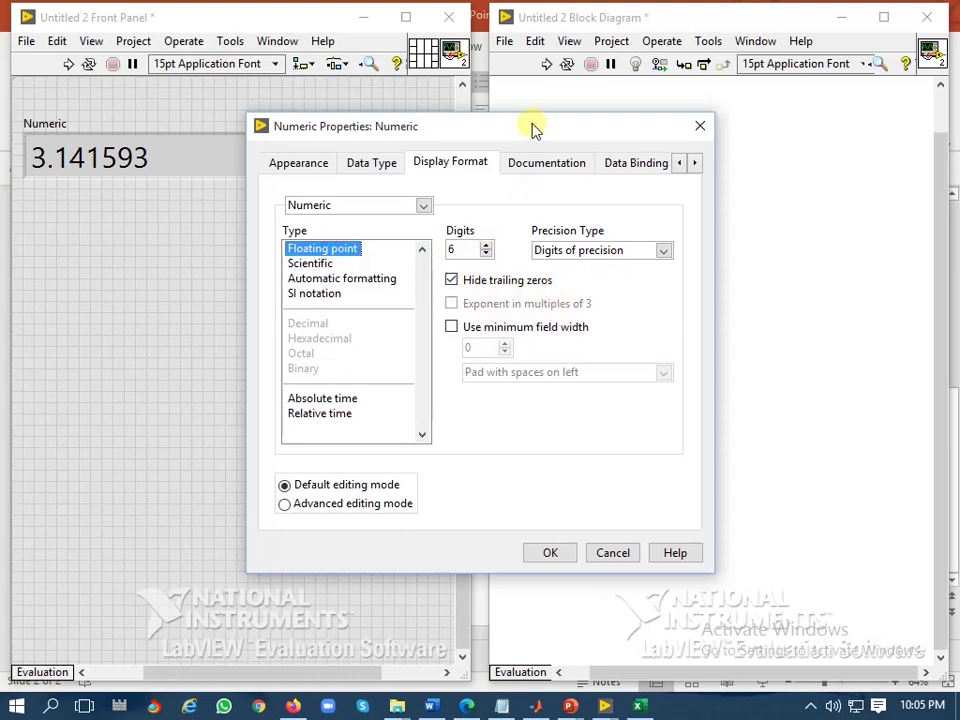
drag(536, 129, 761, 119)
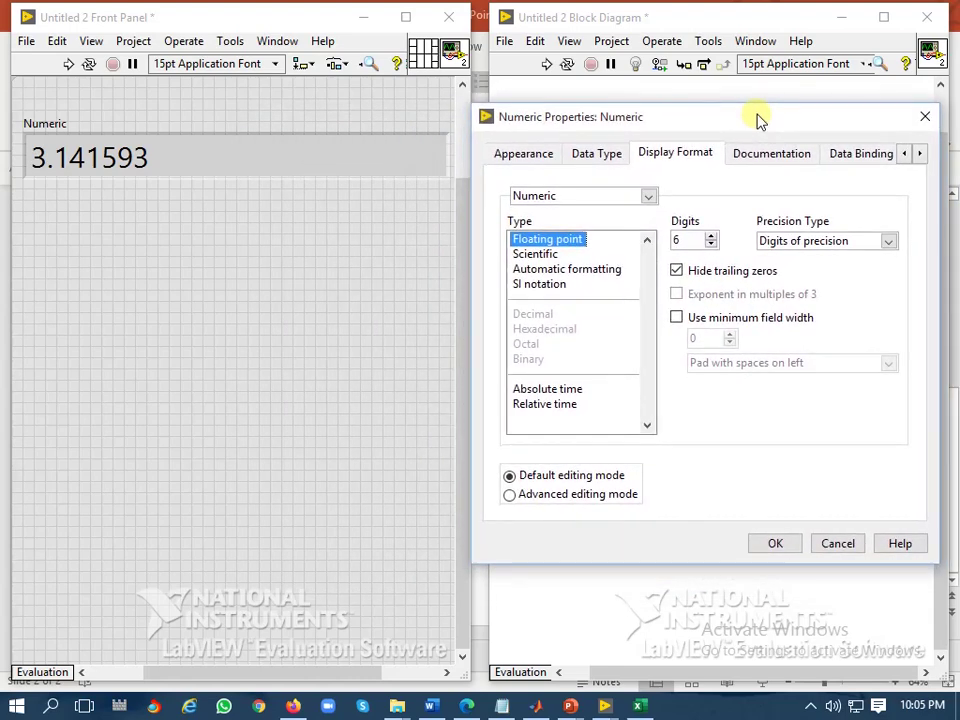
Adjust the digits to 17 so the indicator reads 3.14159265358979311
click(711, 237)
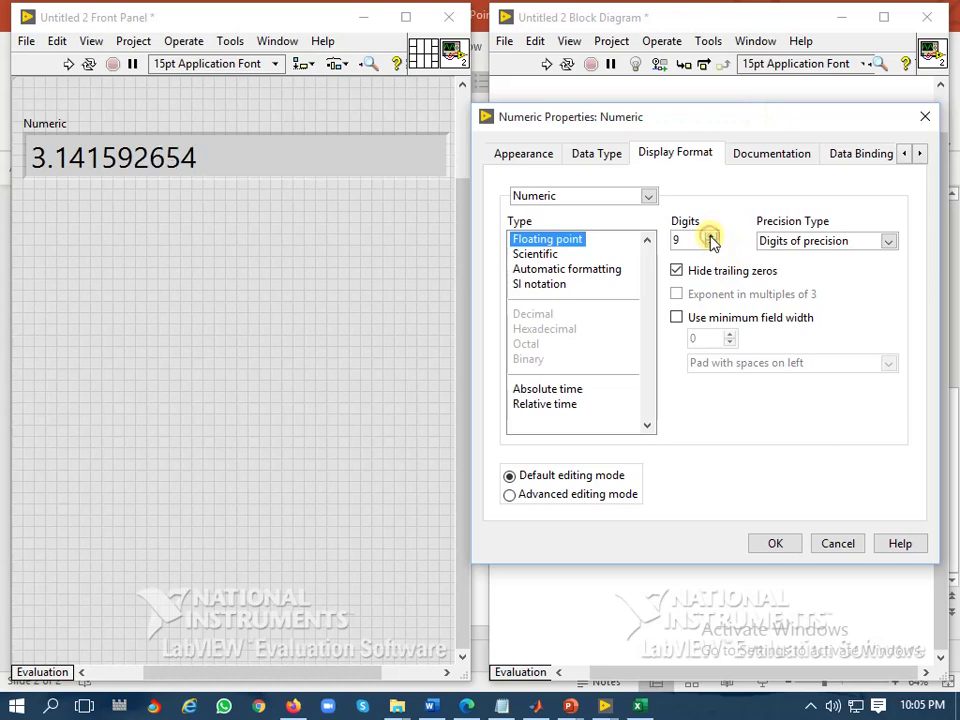
click(711, 245)
click(711, 245)
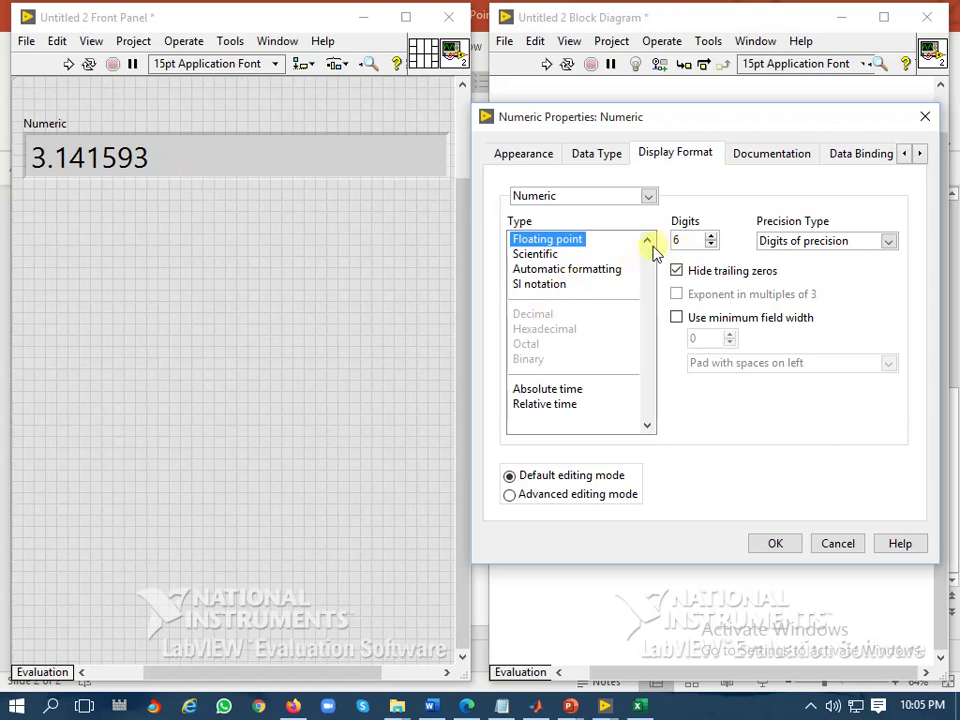
click(712, 237)
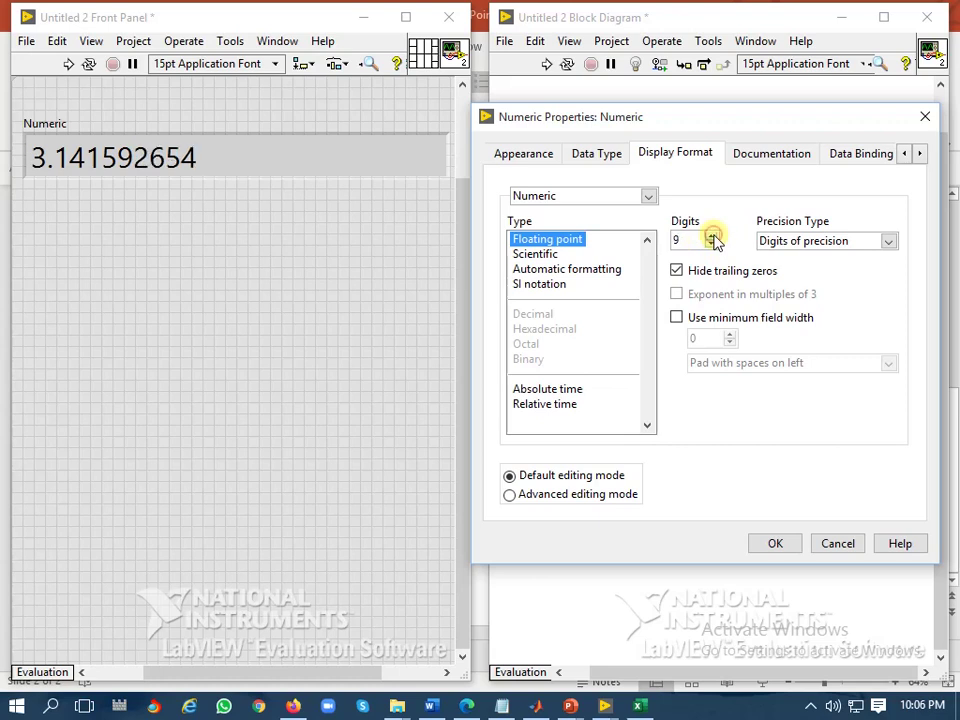
click(712, 237)
click(713, 243)
click(713, 243)
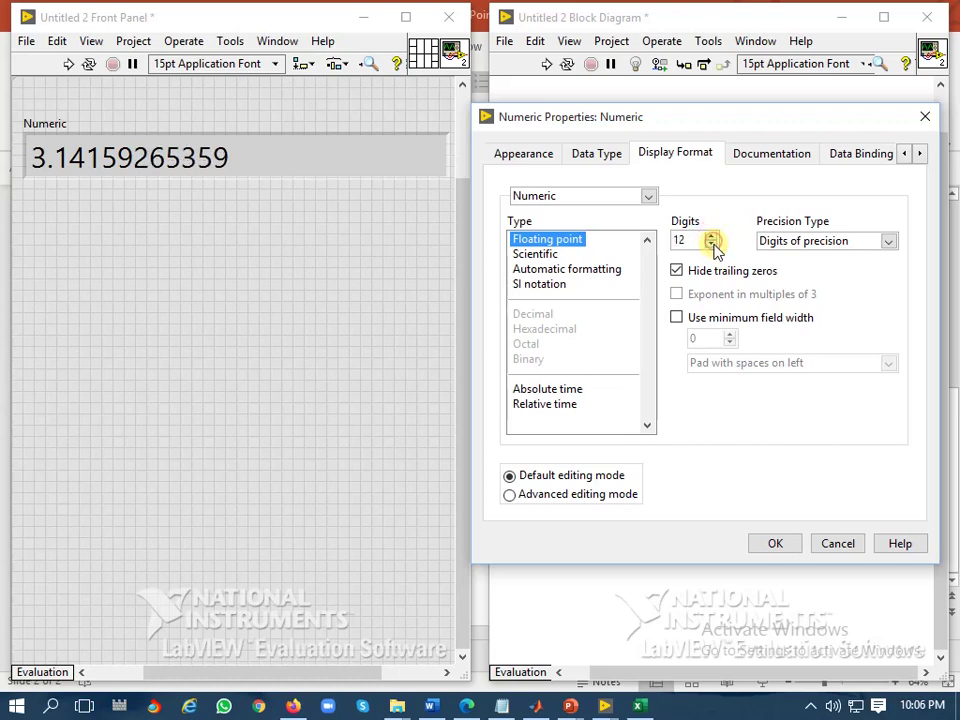
click(712, 237)
click(712, 237)
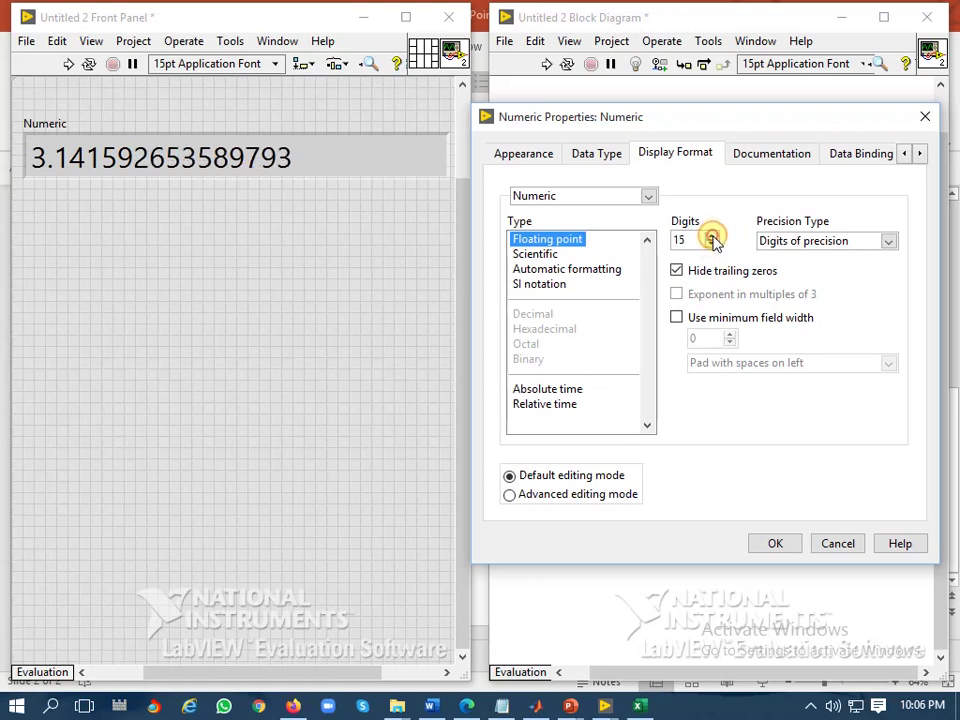
click(712, 237)
click(712, 237)
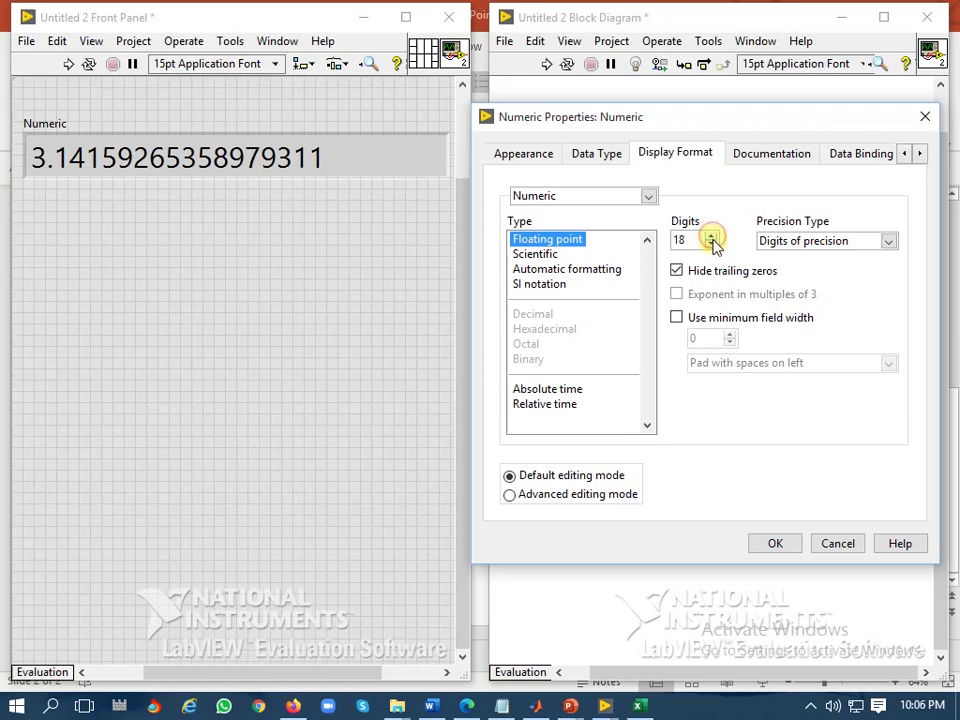
click(713, 243)
click(322, 184)
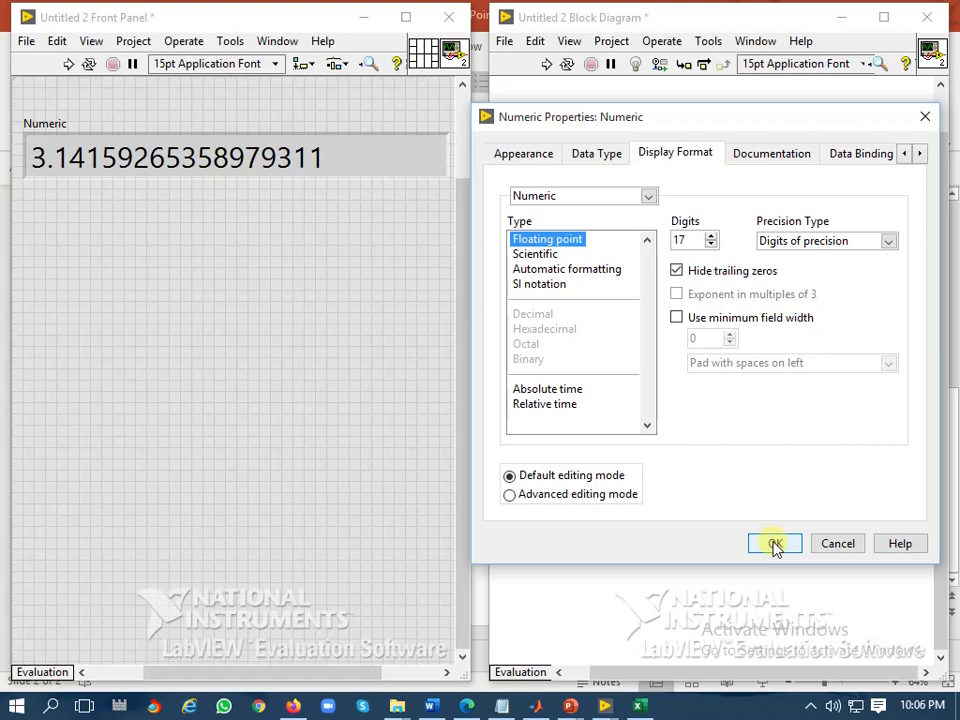
Apply the display format and switch the indicator's representation to extended precision
click(775, 544)
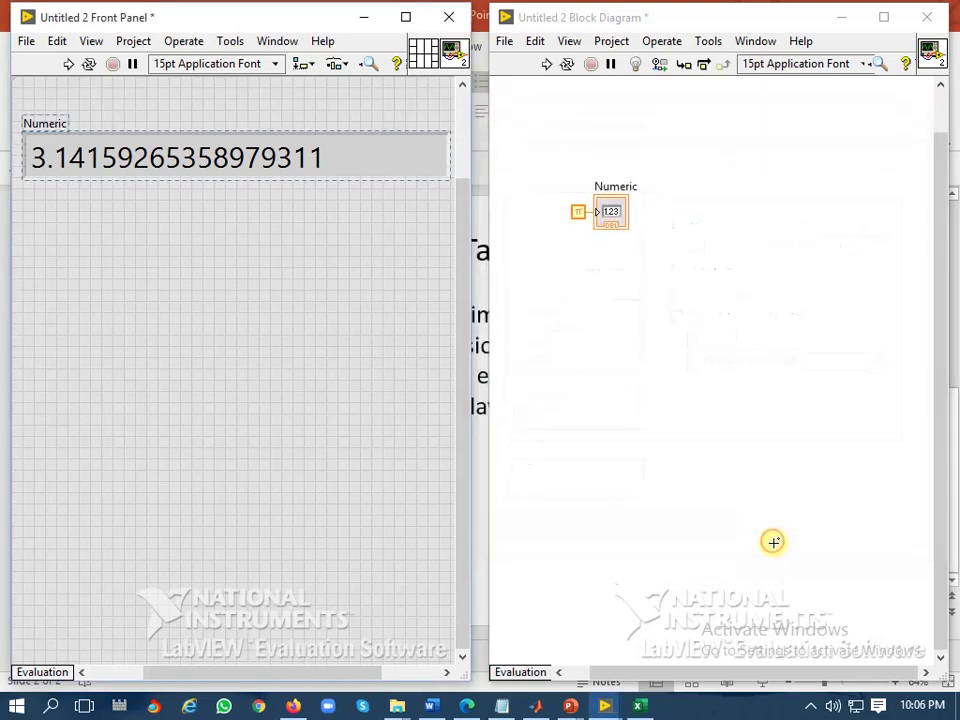
right_click(293, 178)
click(394, 450)
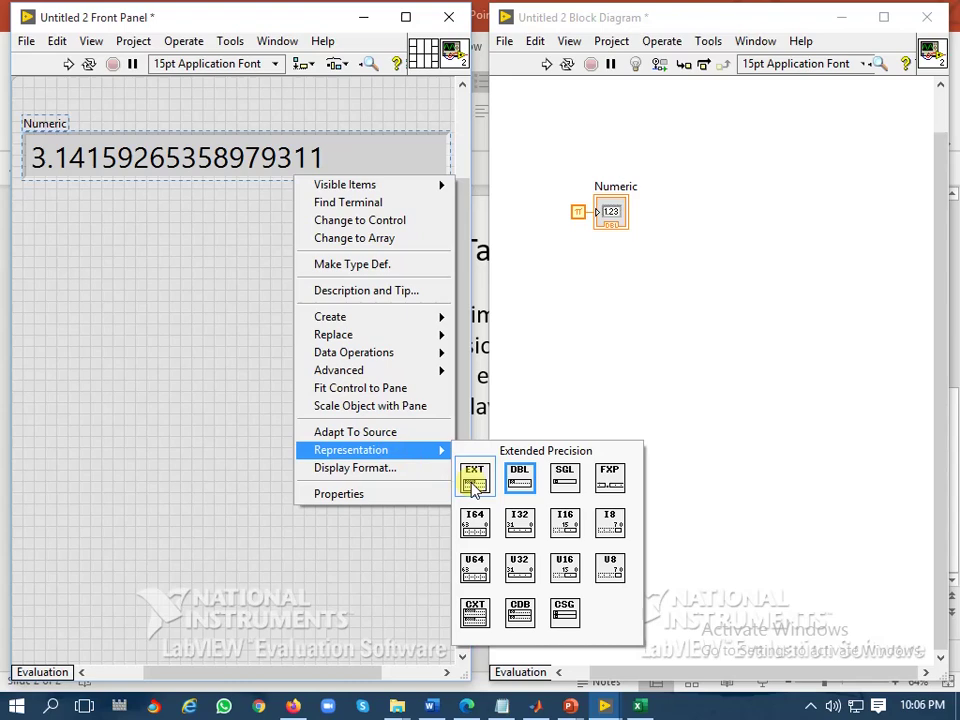
click(470, 482)
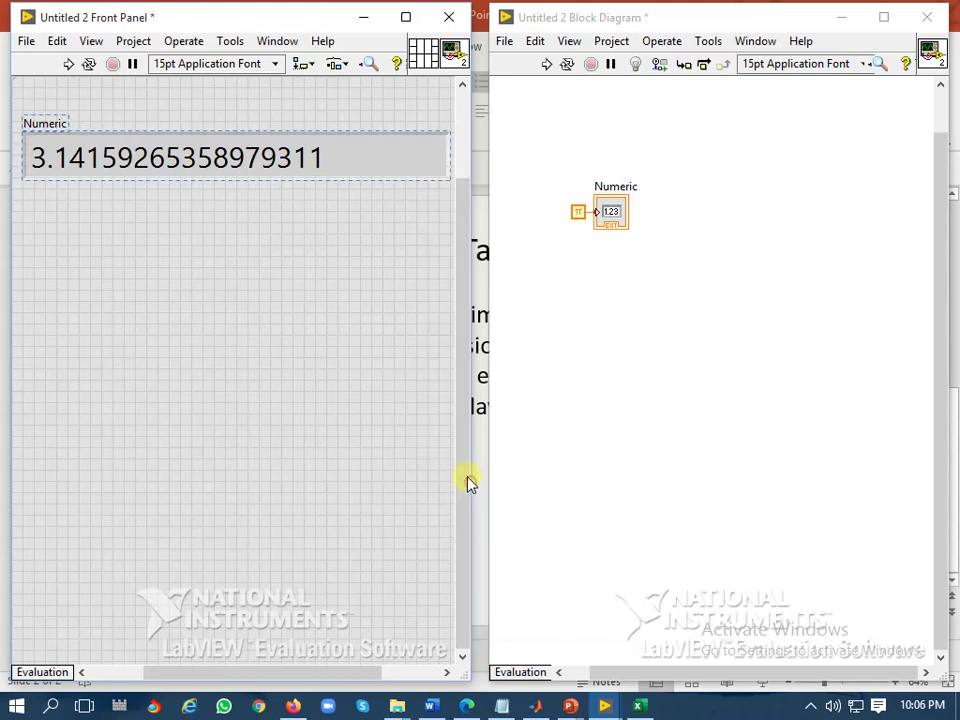
Set the indicator's display format to 17 digits of precision and apply it
right_click(335, 178)
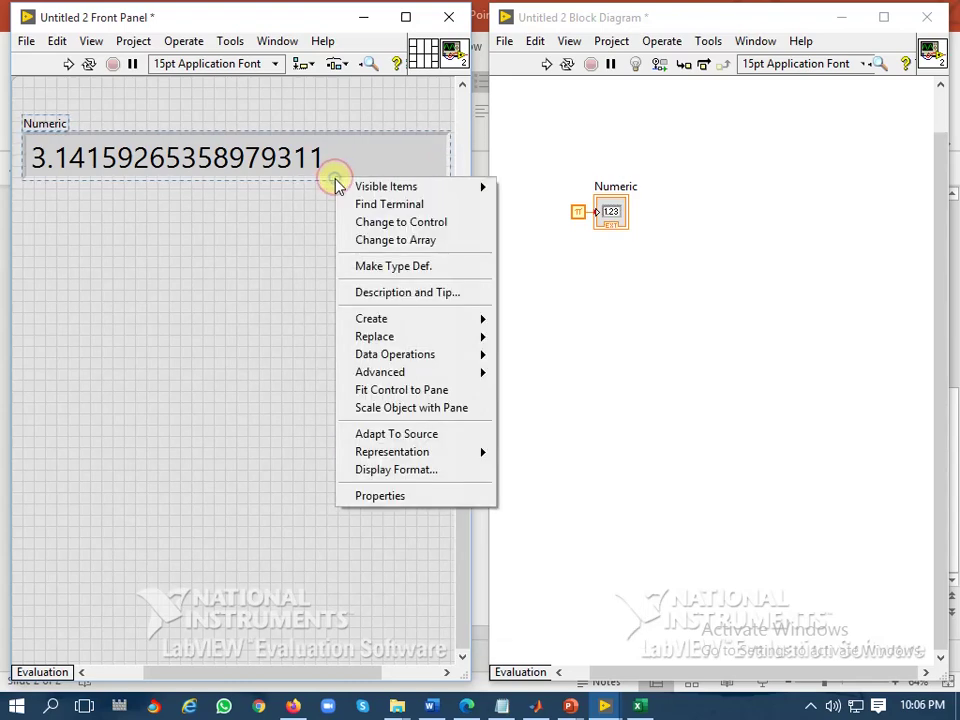
click(413, 471)
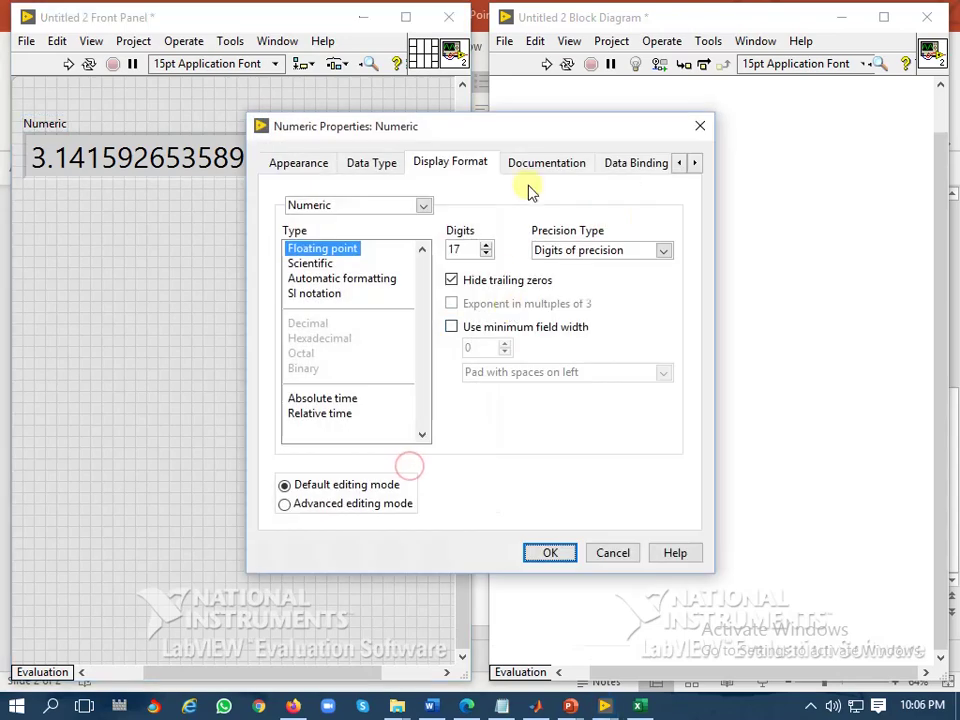
drag(484, 130, 742, 121)
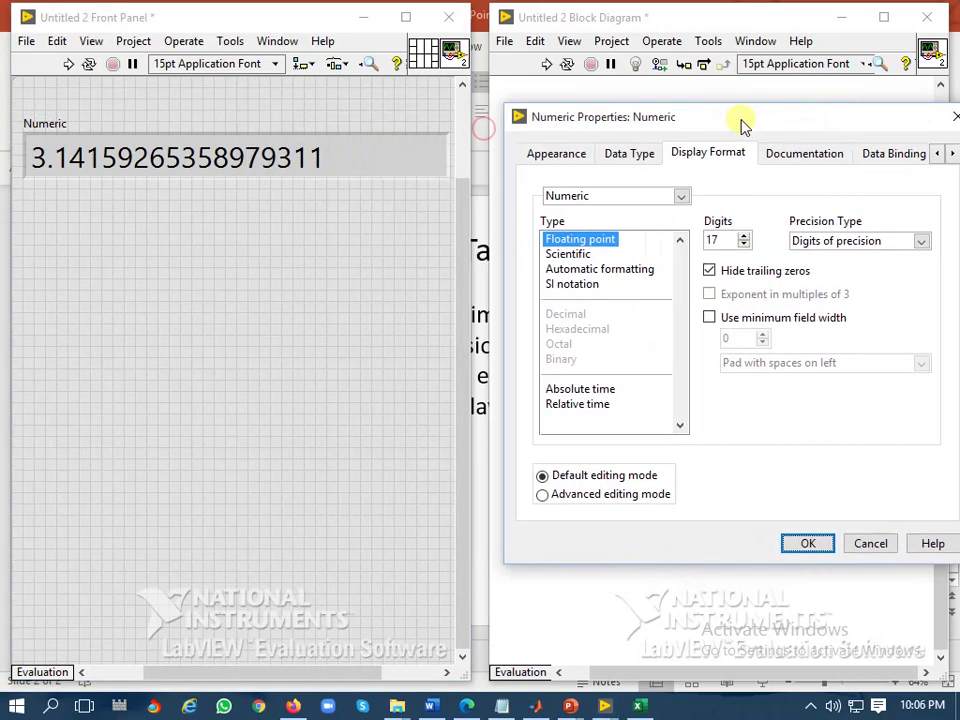
click(744, 238)
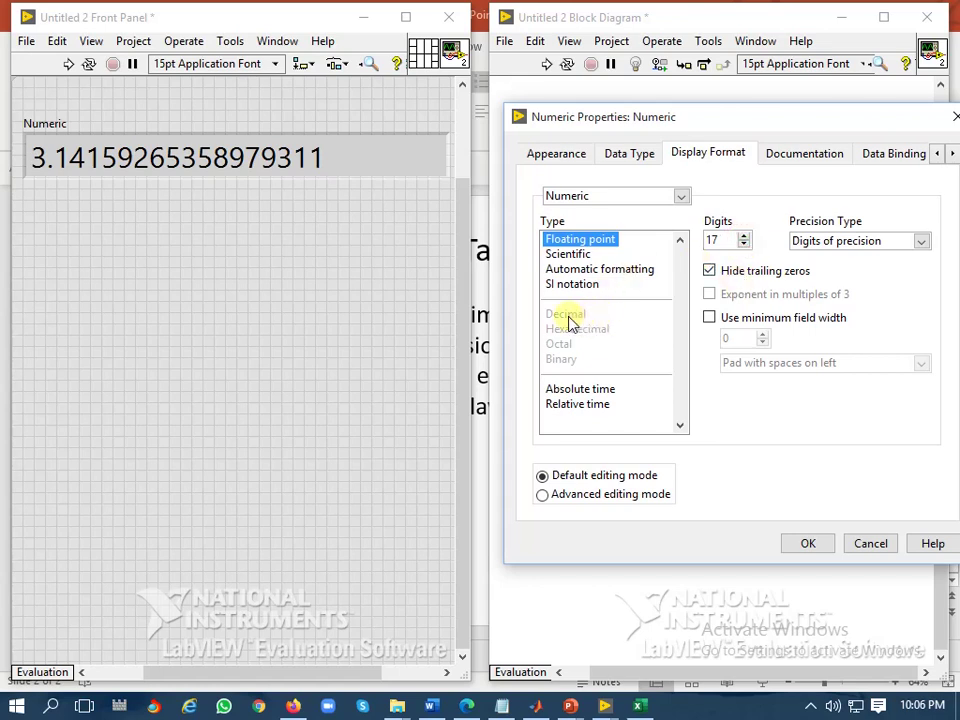
click(806, 545)
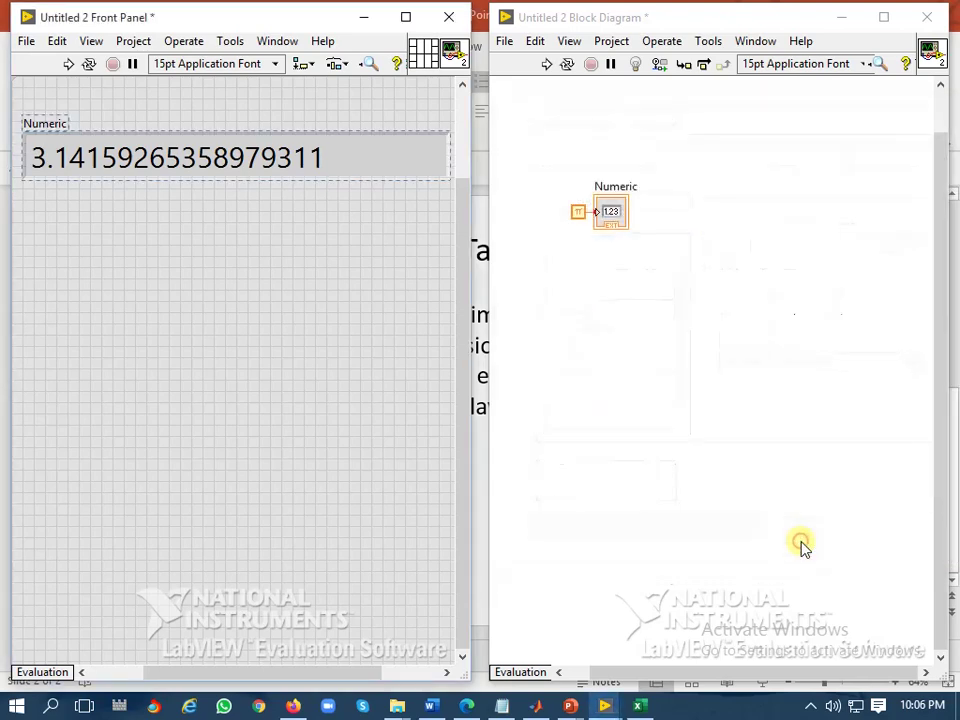
Add a Display Format property node for Numeric, expanded to include Precision
drag(624, 214, 718, 219)
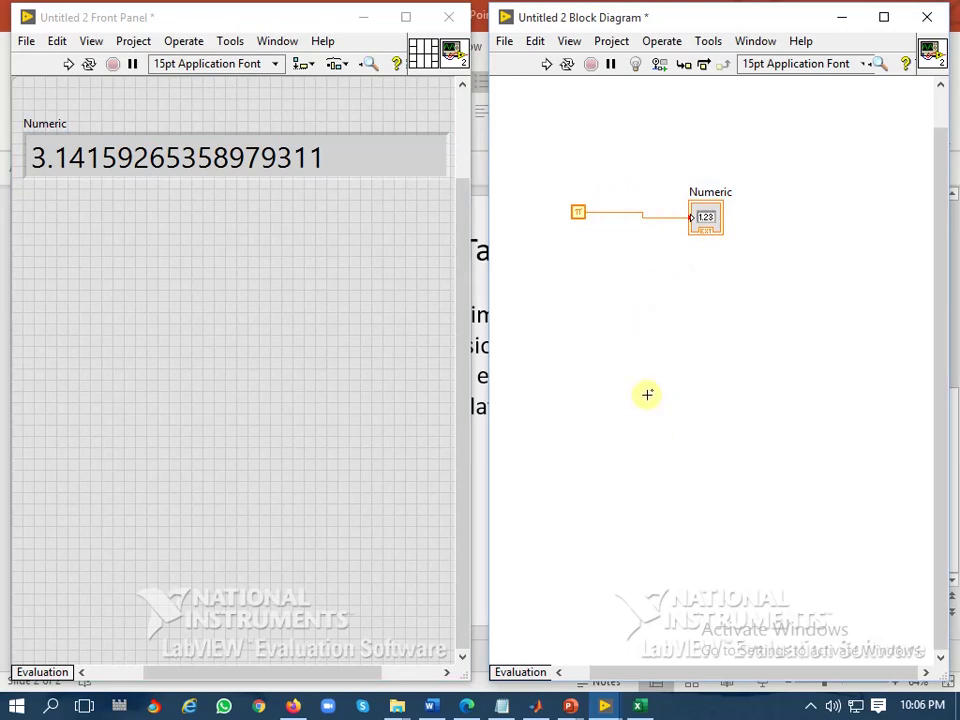
right_click(638, 298)
click(570, 301)
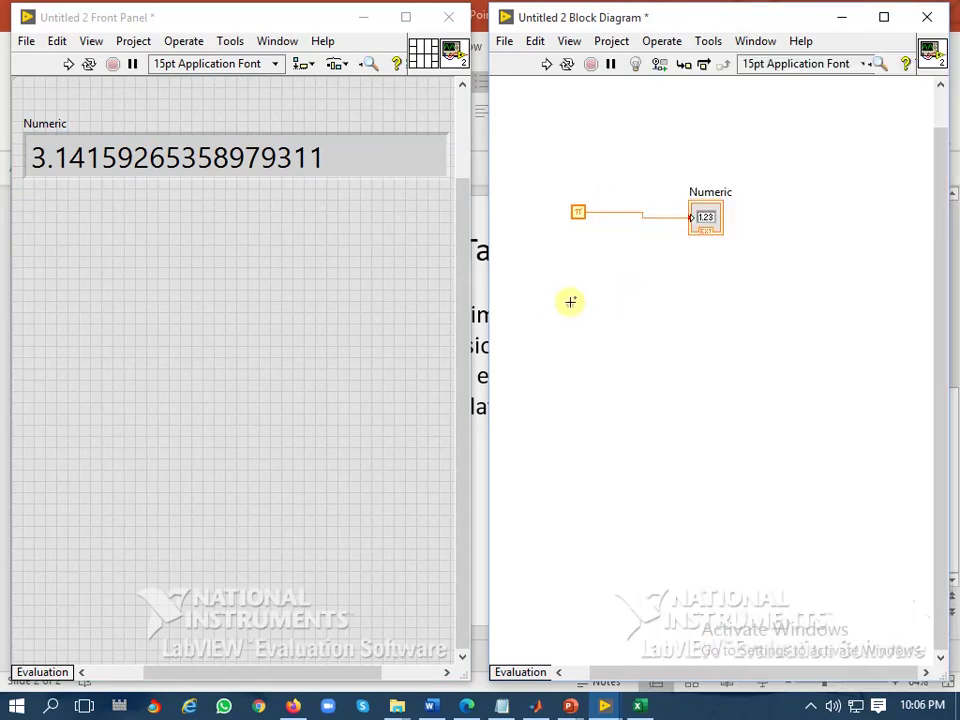
right_click(706, 220)
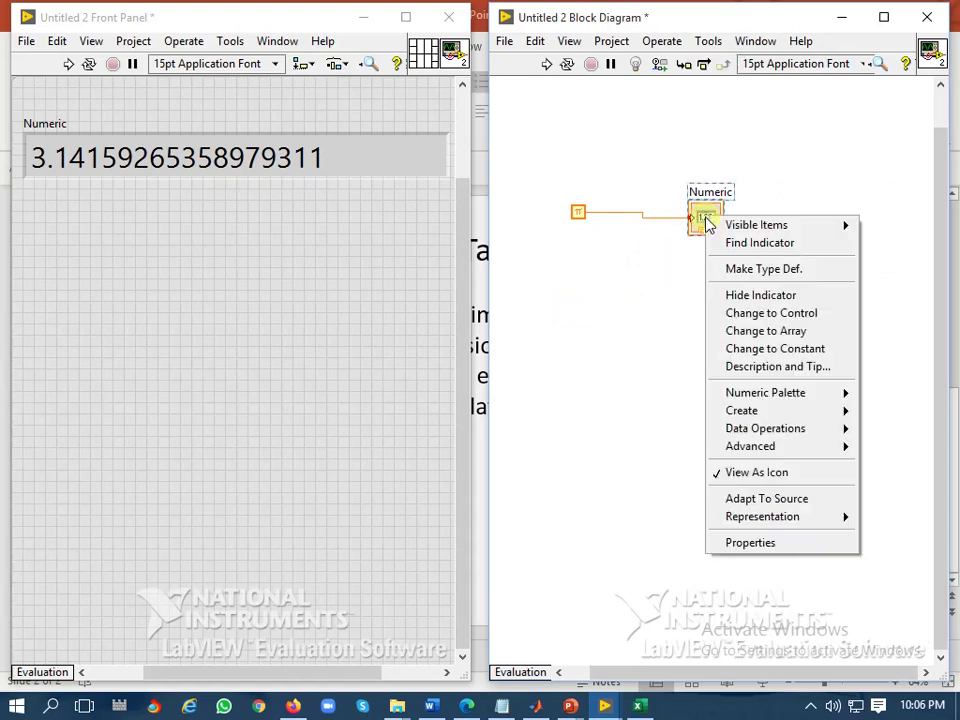
mouse_move(742, 410)
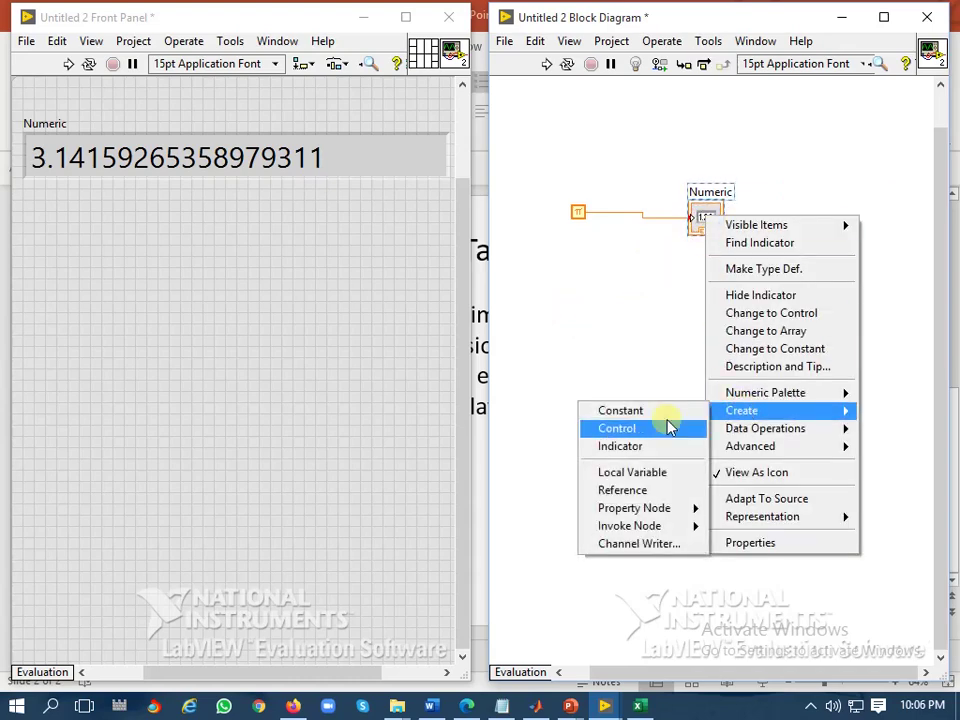
mouse_move(634, 508)
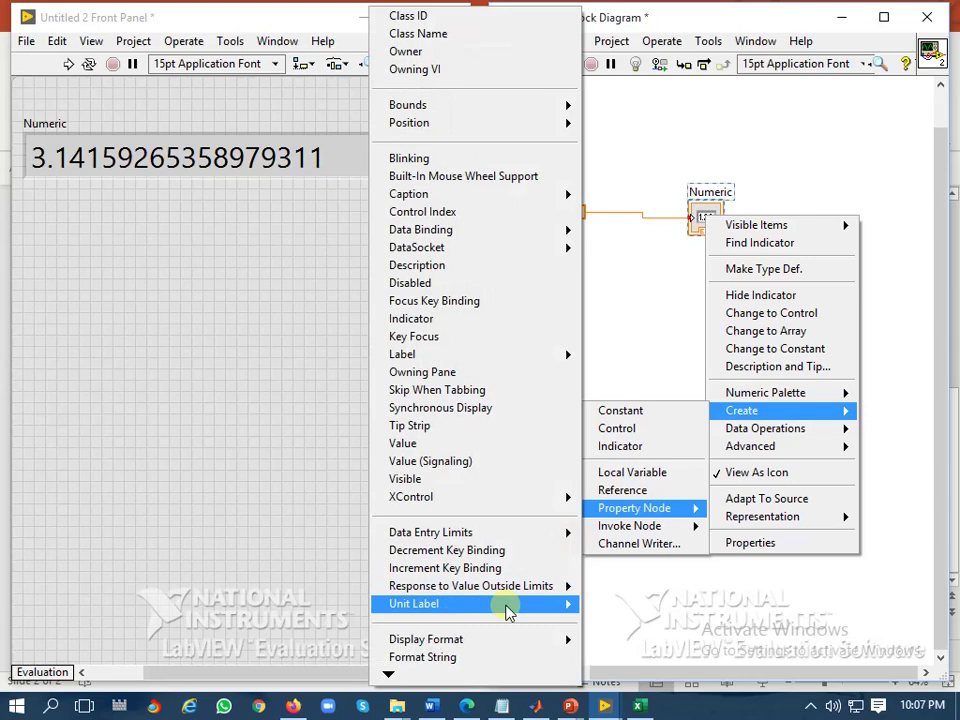
mouse_move(426, 639)
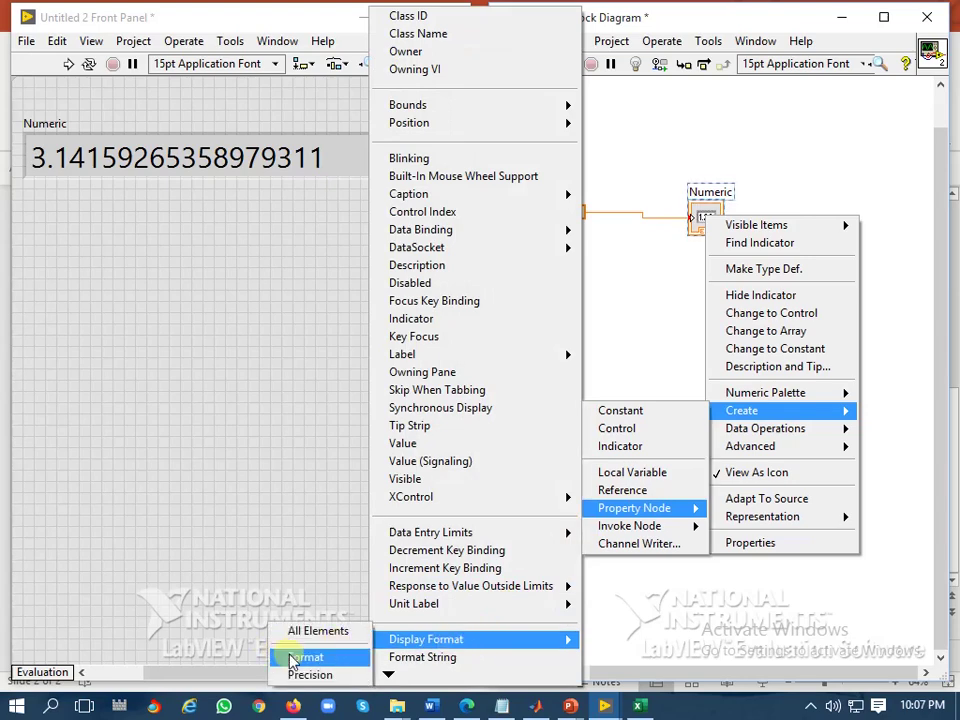
click(292, 662)
click(722, 285)
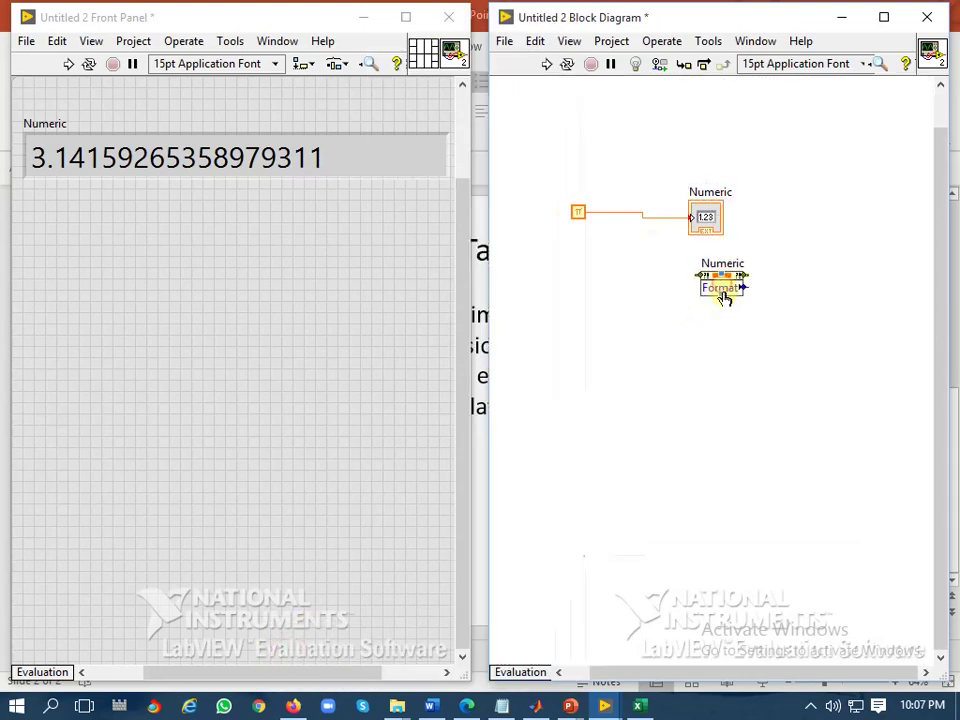
drag(721, 296, 721, 312)
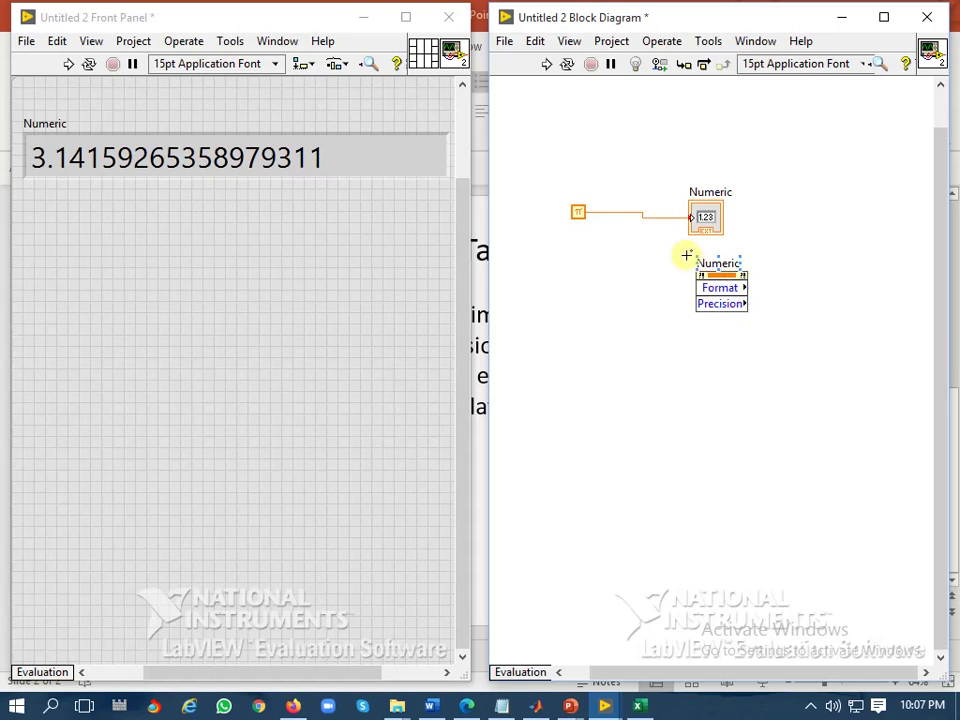
Make Format and Precision writable and wire new controls to both inputs
right_click(738, 280)
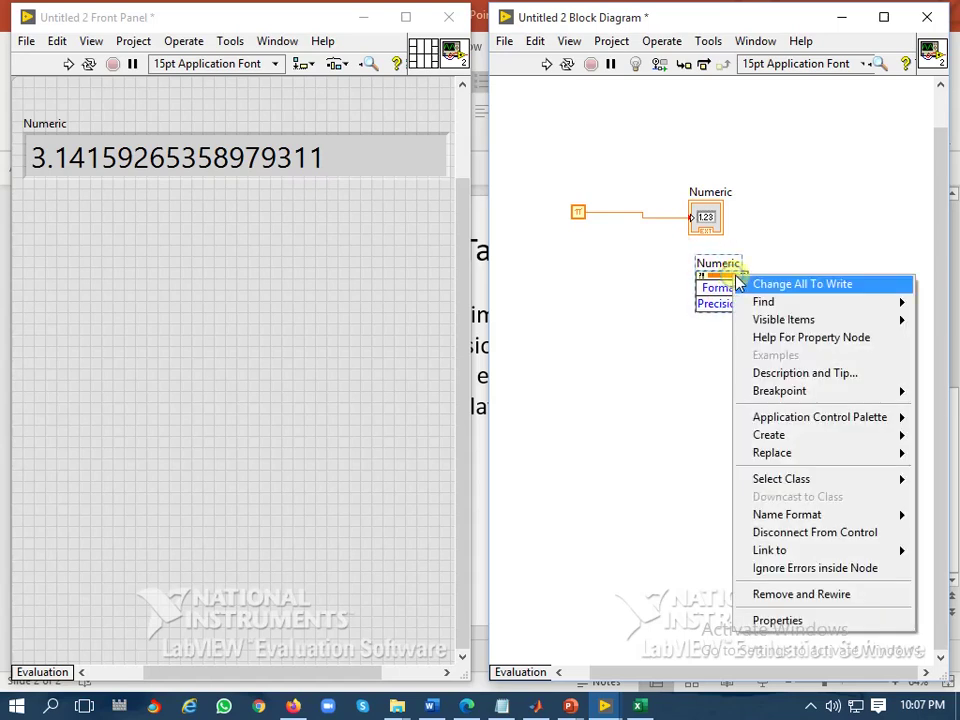
click(812, 285)
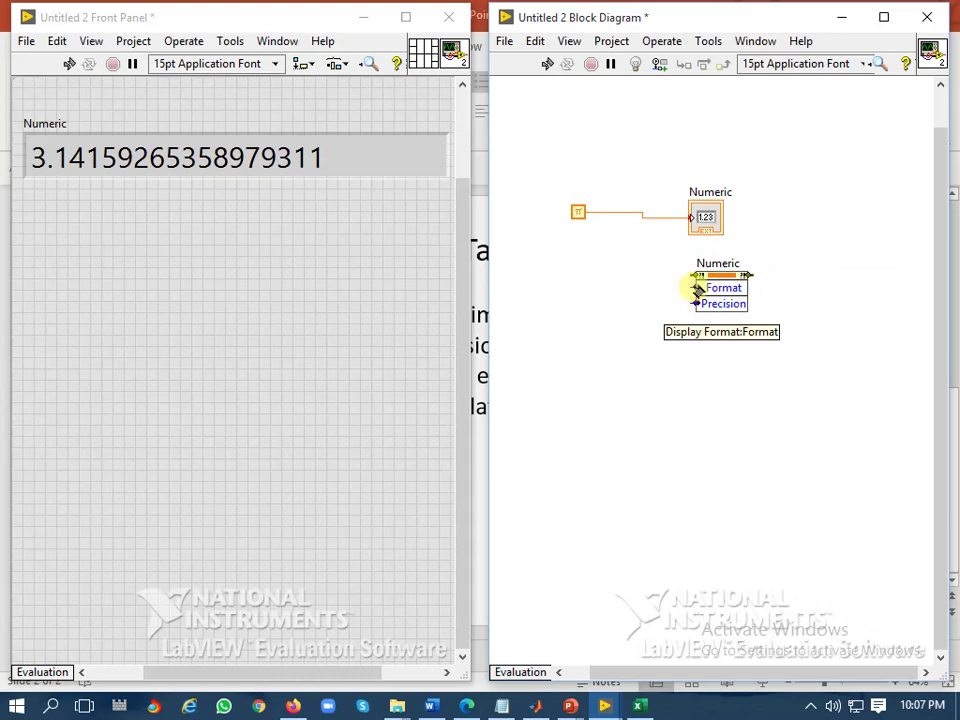
right_click(697, 289)
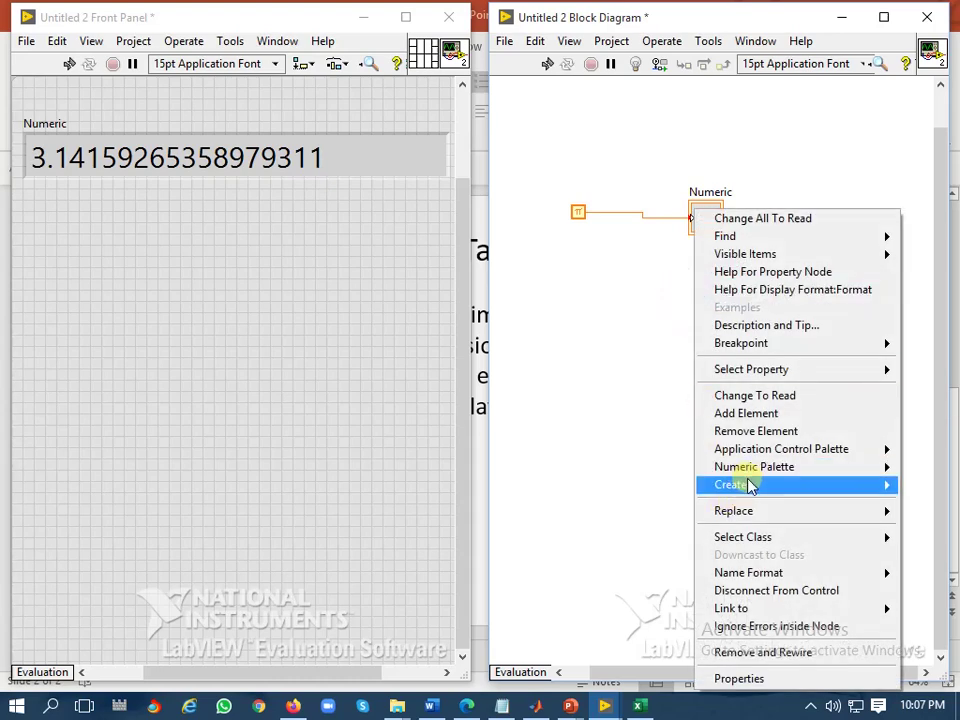
click(539, 502)
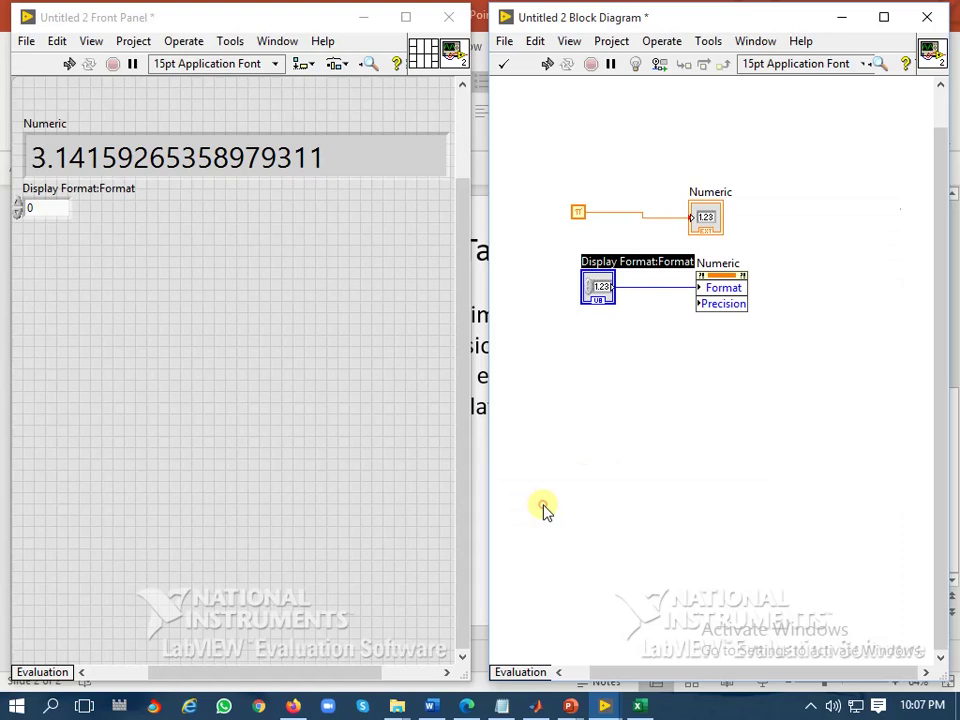
right_click(701, 304)
mouse_move(737, 485)
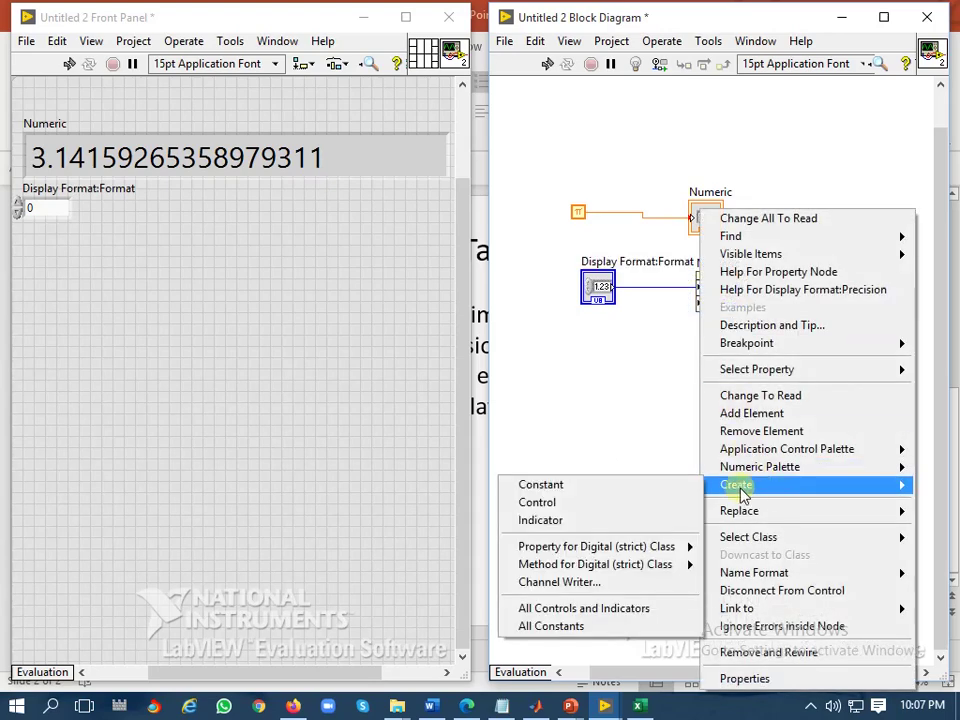
click(562, 503)
drag(590, 311, 560, 402)
drag(598, 288, 559, 288)
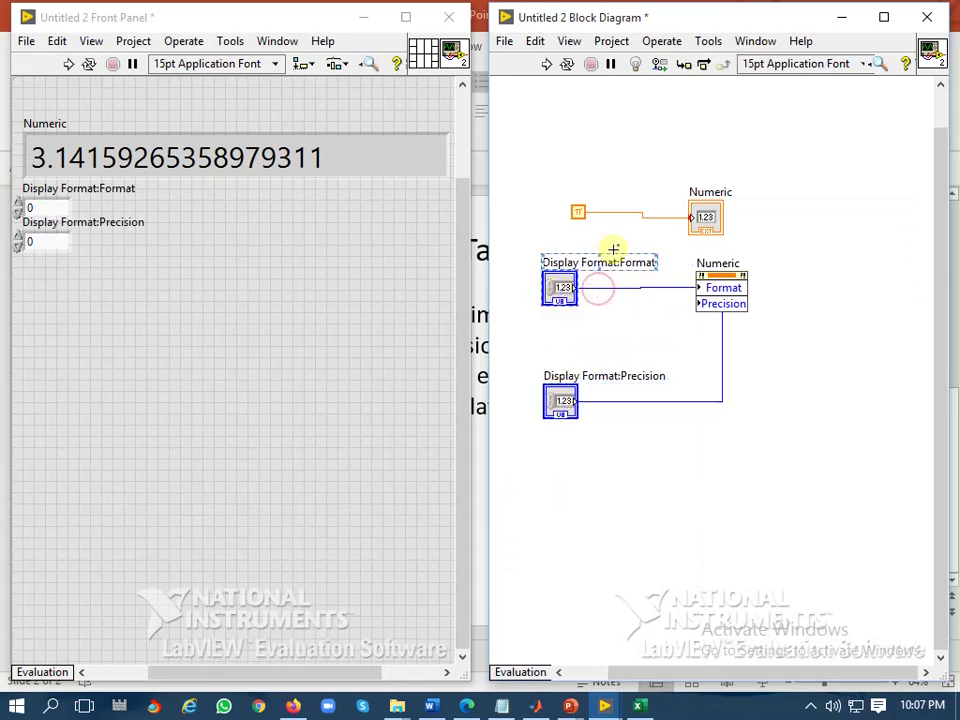
Relabel the Format control 'Display Format' and trim the extra word from the Precision label
triple_click(582, 262)
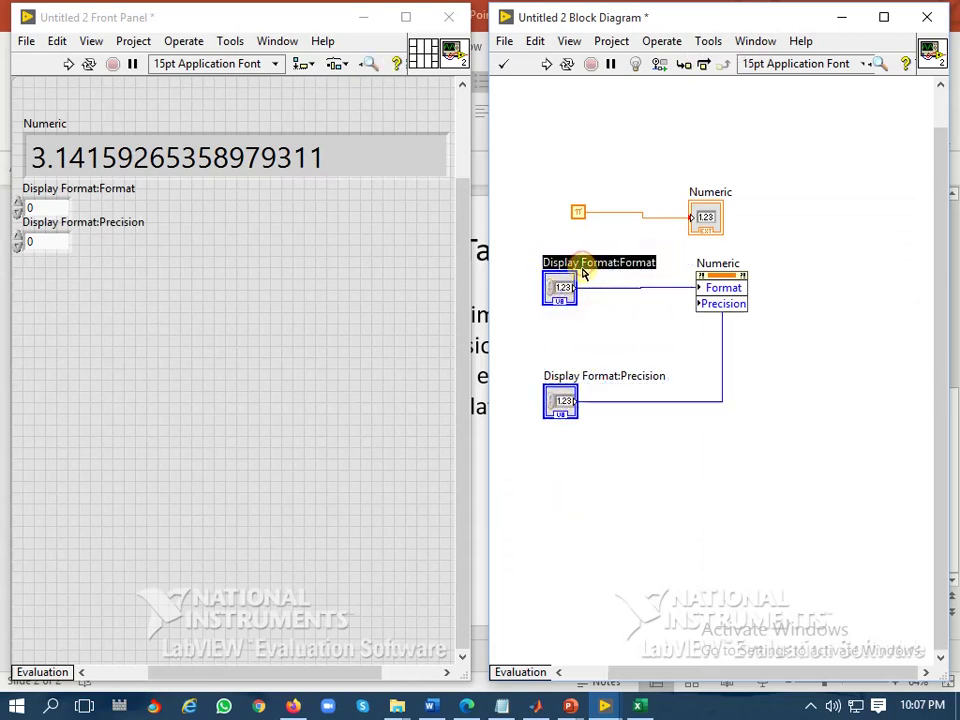
click(579, 265)
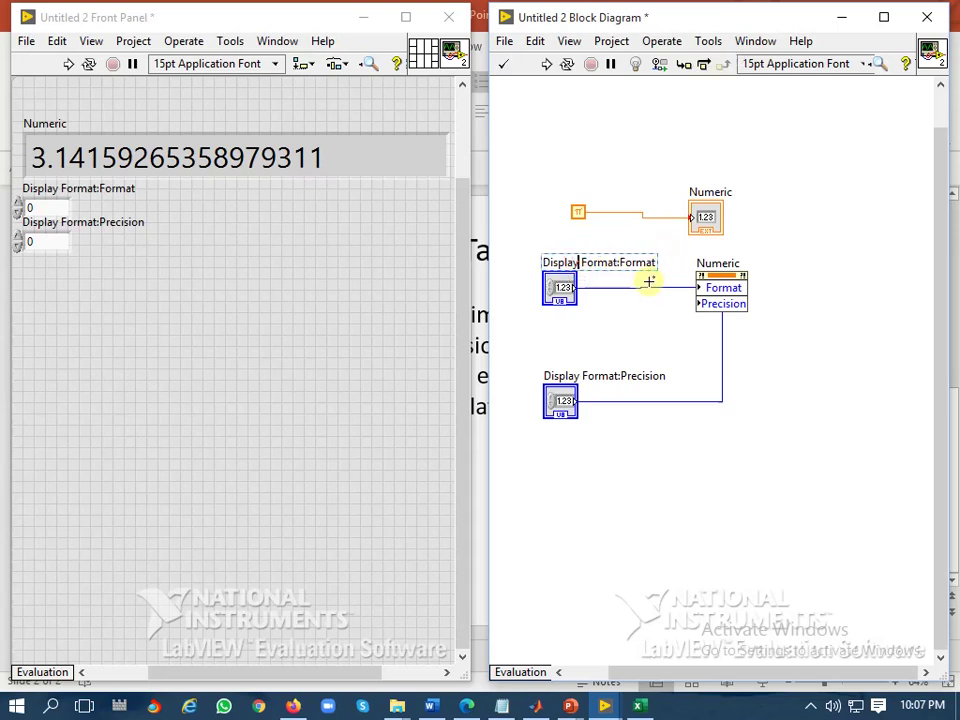
key(Delete)
key(Delete)
key(Delete)
key(Delete)
key(Delete)
key(Delete)
key(Delete)
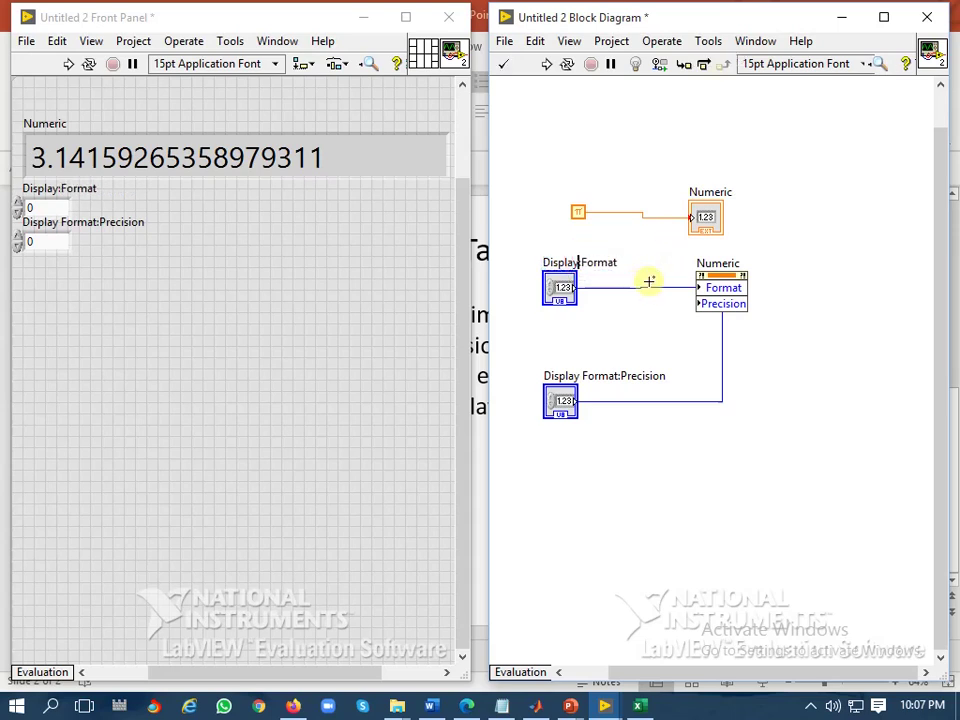
key(Delete)
click(649, 281)
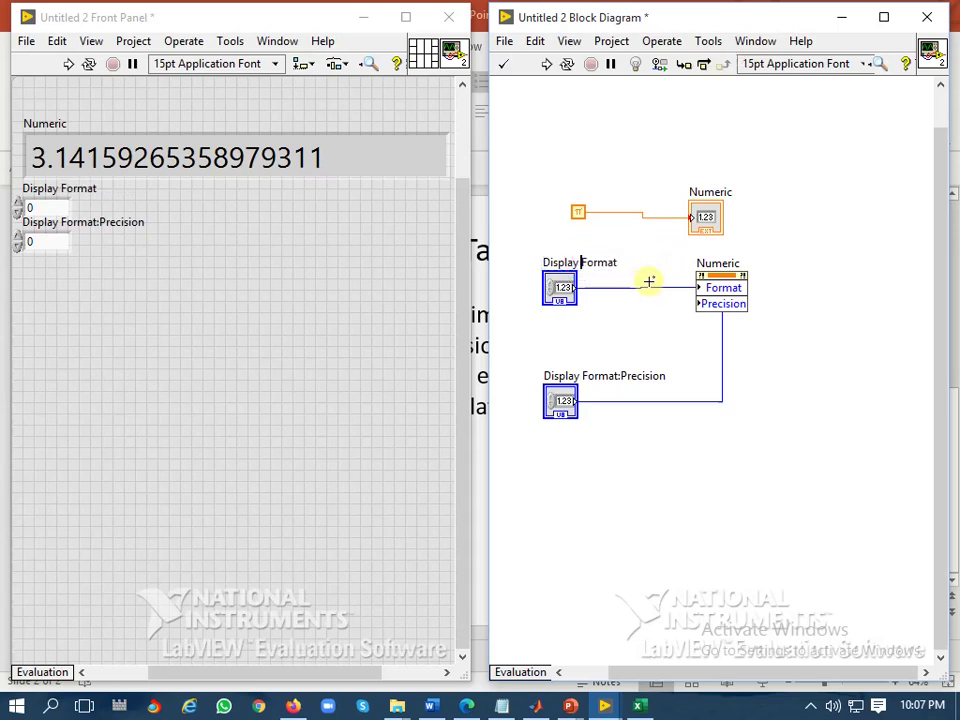
click(586, 377)
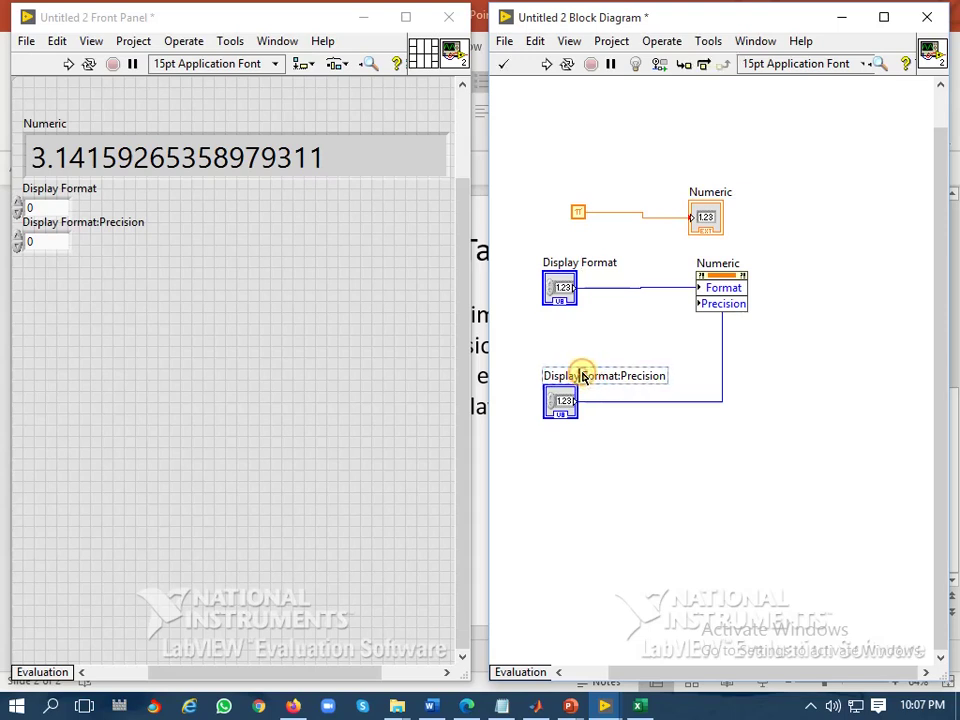
key(Delete)
key(Delete)
key(Delete)
key(Delete)
key(Delete)
key(Delete)
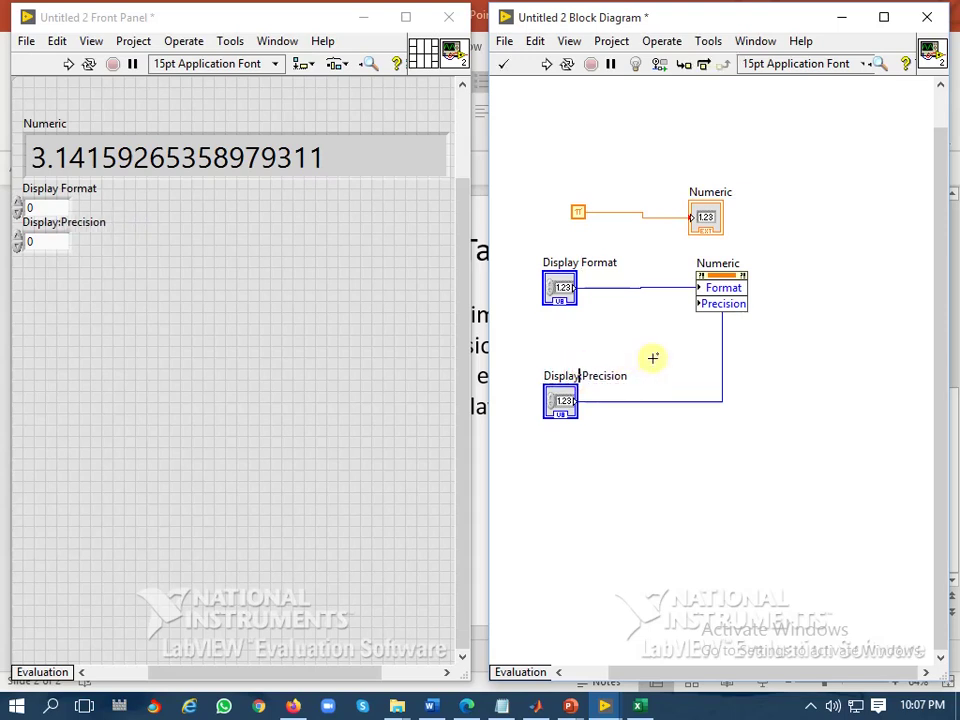
key(Delete)
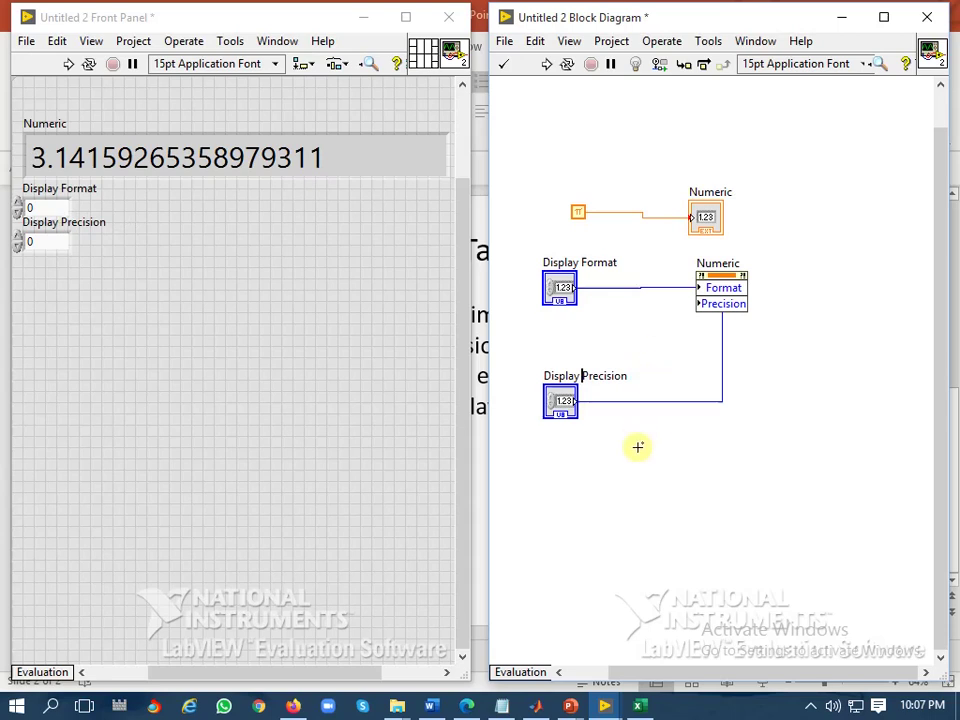
Label the second control 'Display Precision', reposition both controls, and enlarge both labels to 34pt
click(637, 447)
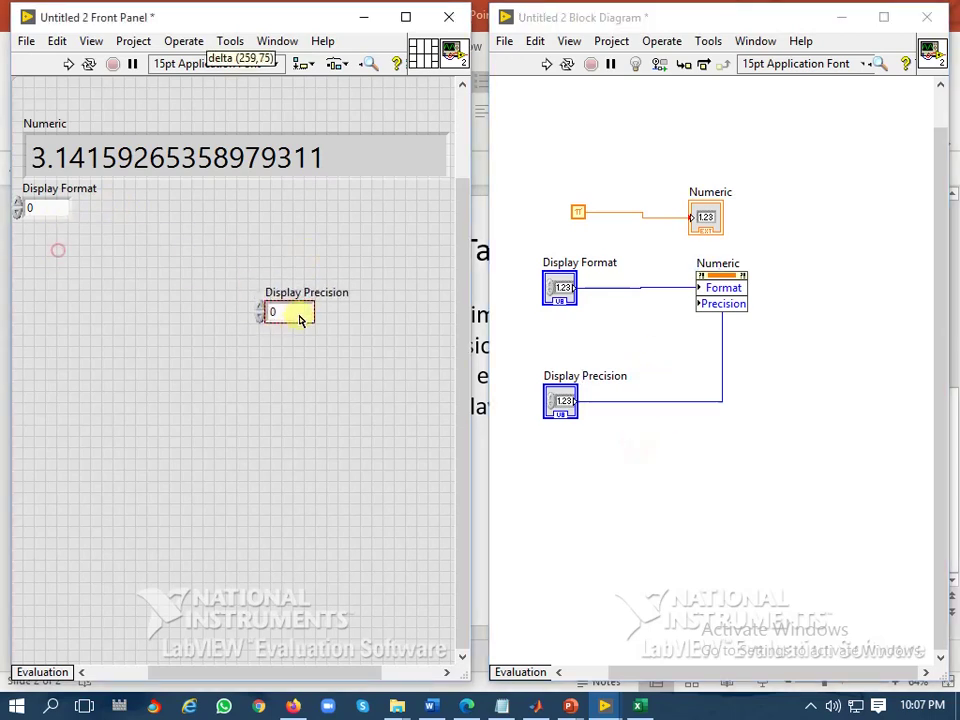
drag(299, 320, 311, 276)
mouse_move(16, 200)
mouse_down()
mouse_move(68, 236)
mouse_move(51, 248)
mouse_up()
double_click(93, 240)
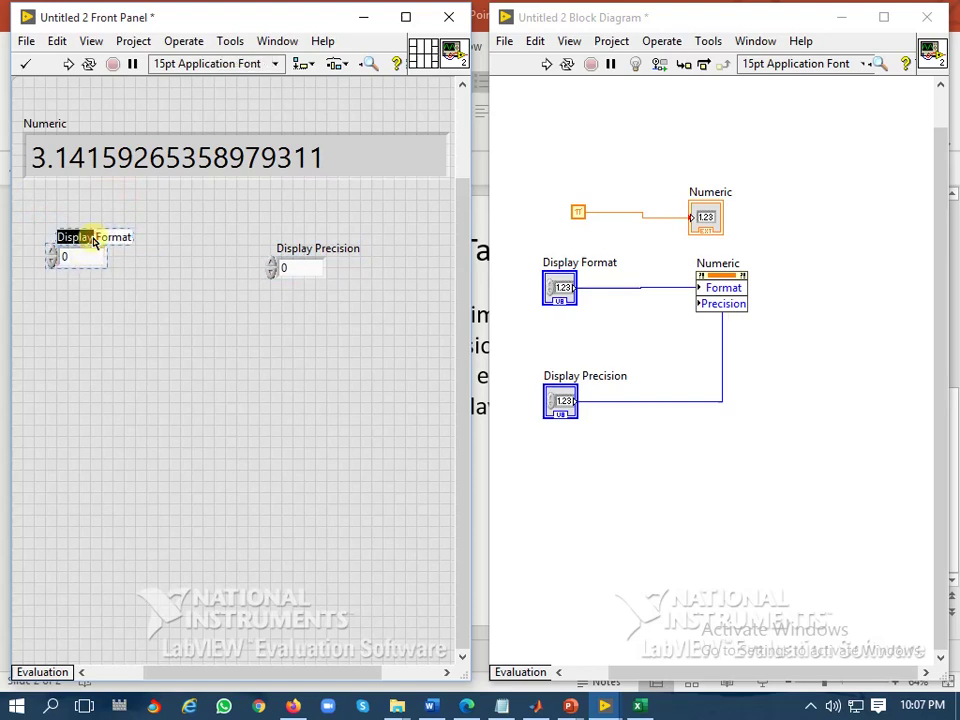
key(shift+Right)
key(shift+Right)
key(shift+Right)
key(shift+Right)
key(shift+Right)
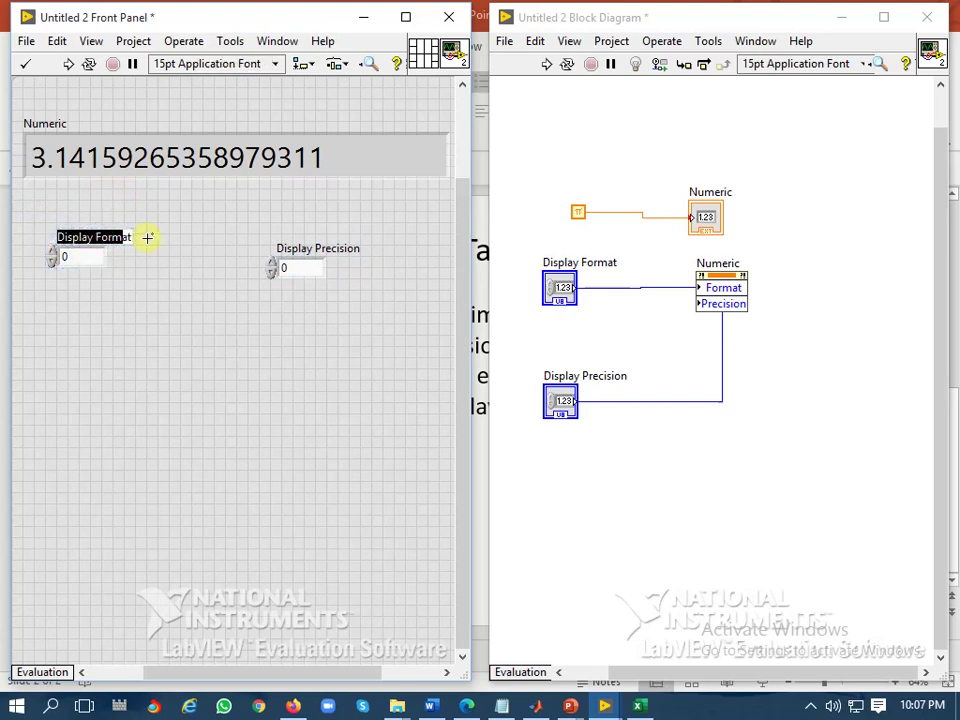
key(shift+Right)
key(ctrl+equal)
key(ctrl+equal)
key(ctrl+equal)
key(ctrl+equal)
key(ctrl+equal)
key(ctrl+equal)
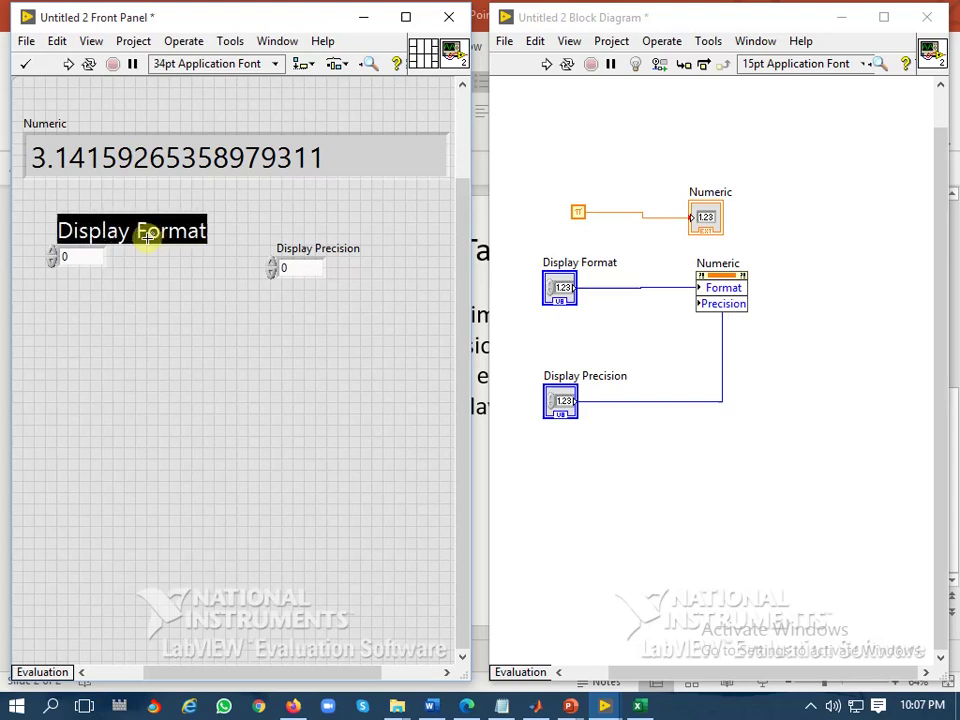
click(285, 251)
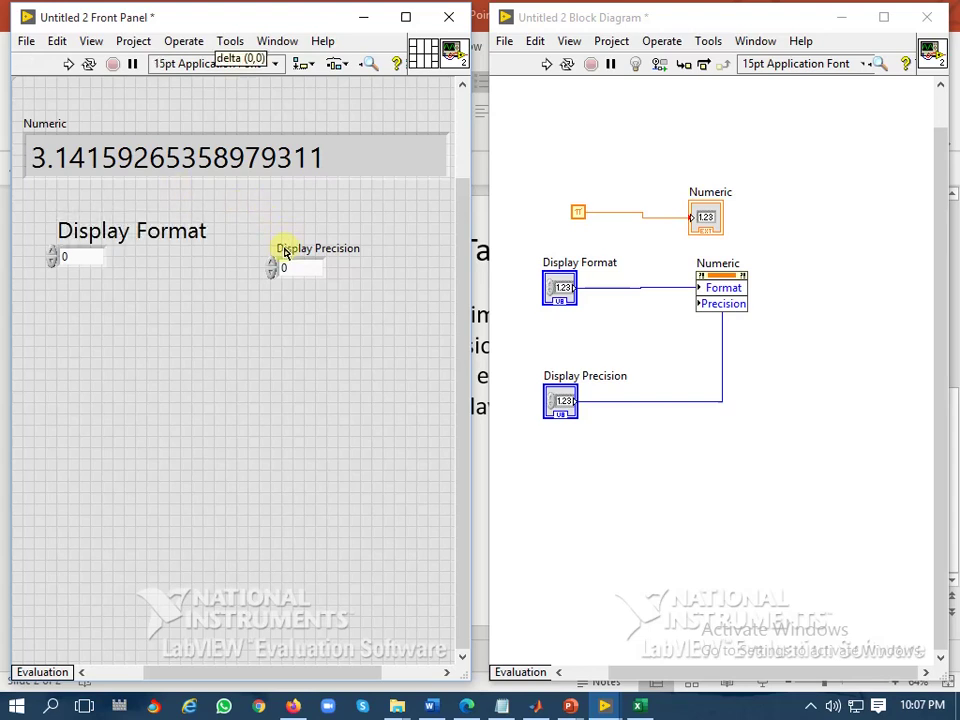
click(342, 230)
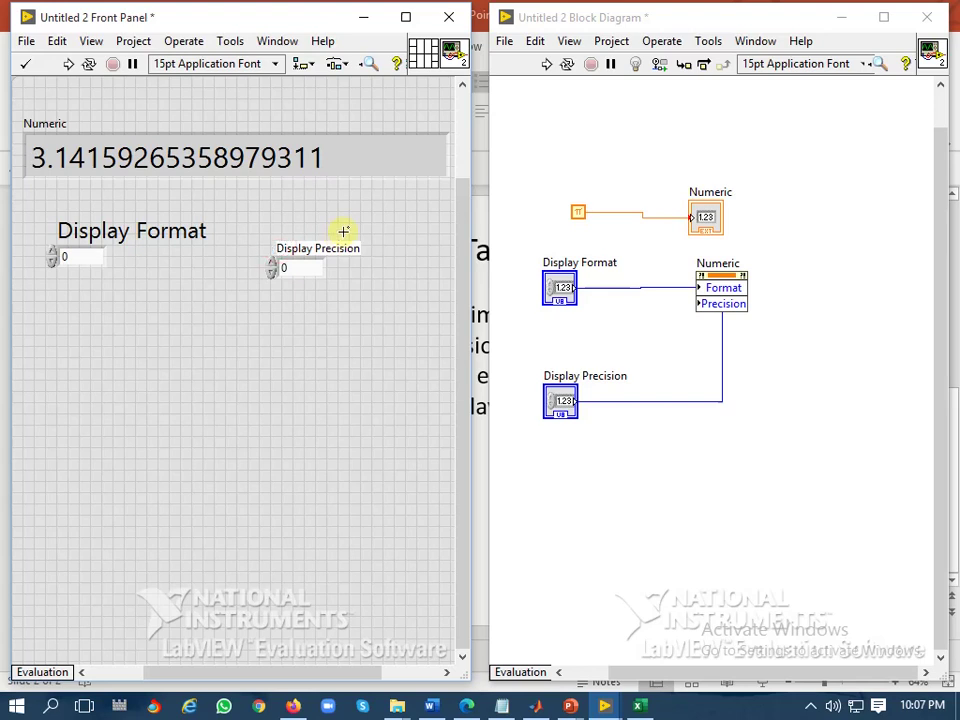
key(shift+Right)
key(shift+Right)
key(shift+Right)
key(shift+Right)
key(shift+Right)
key(shift+Right)
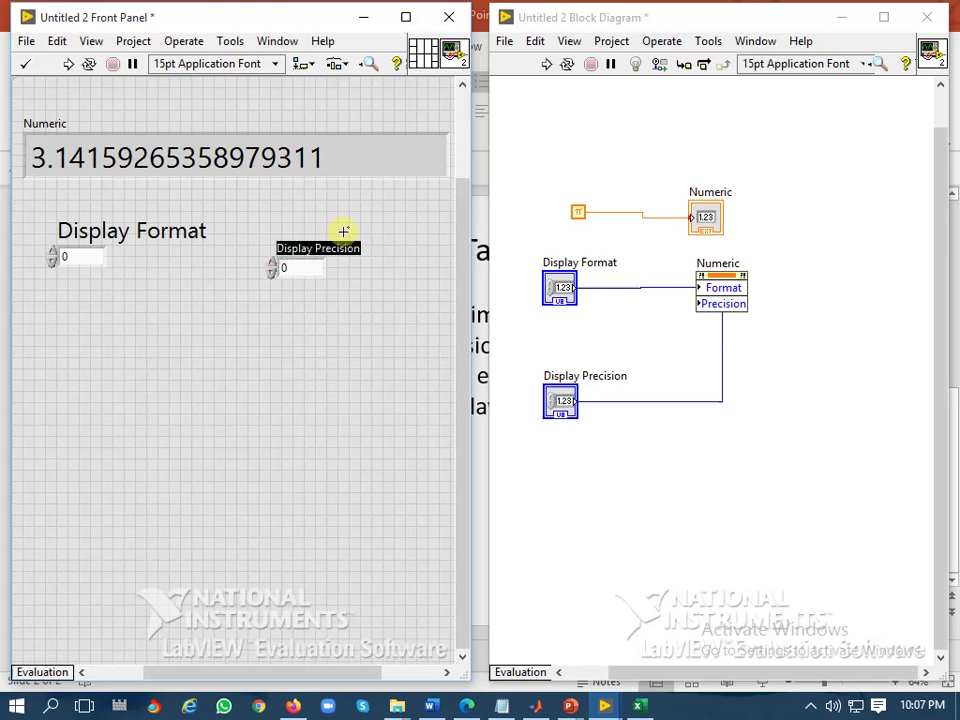
key(ctrl+equal)
key(ctrl+equal)
key(ctrl+equal)
key(ctrl+equal)
key(ctrl+equal)
key(ctrl+equal)
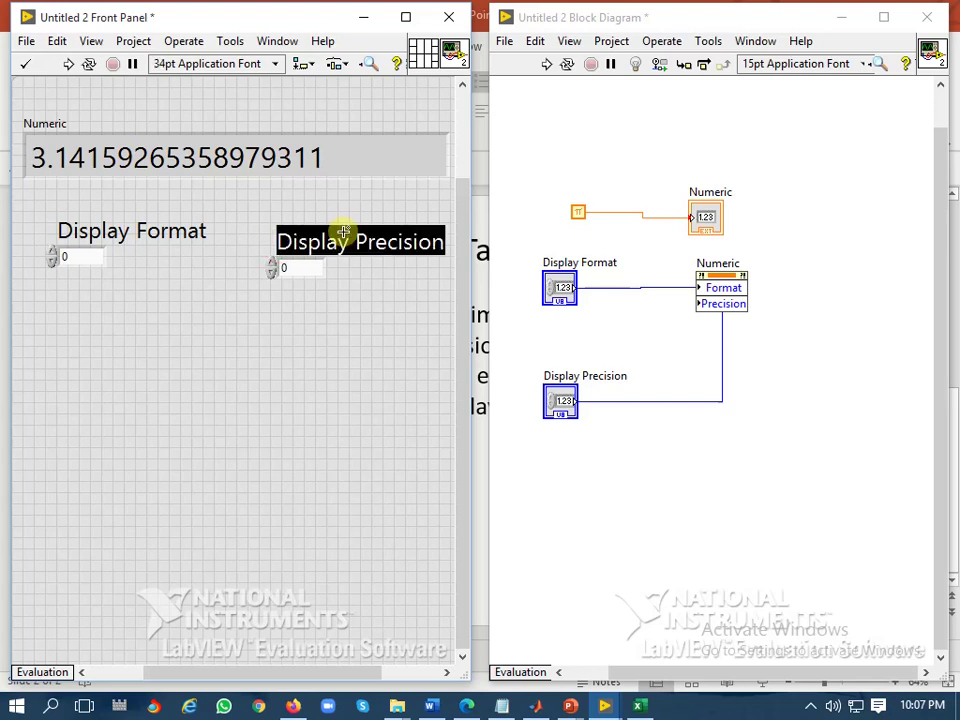
Enlarge both controls' value digits and widen the Display Format and Display Precision boxes
click(77, 257)
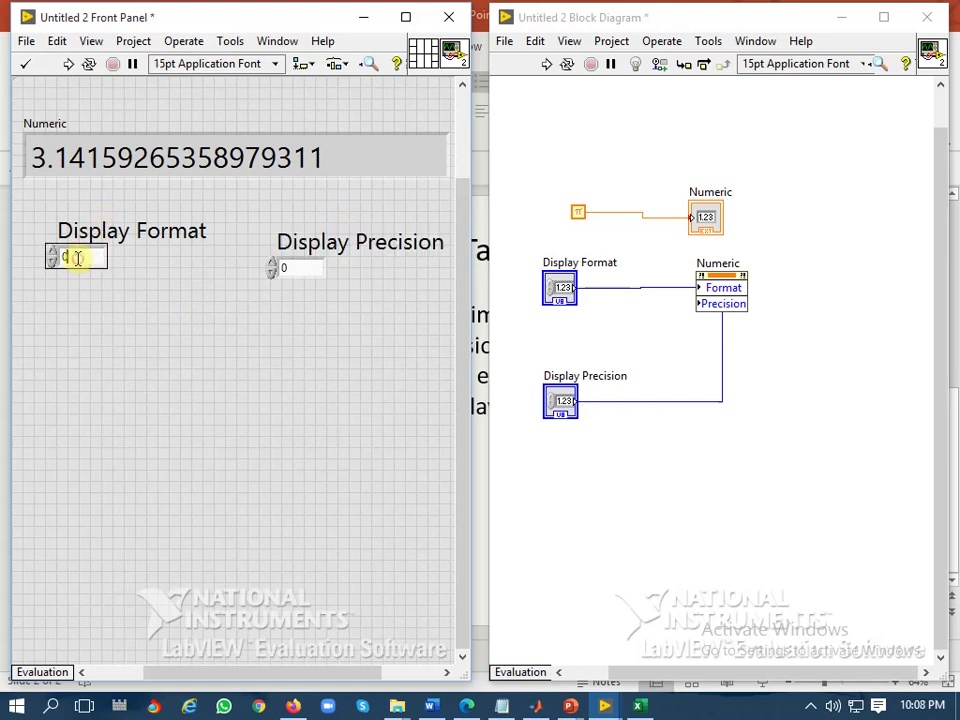
double_click(77, 257)
key(ctrl+equal)
key(ctrl+equal)
key(ctrl+equal)
key(ctrl+equal)
key(ctrl+equal)
key(ctrl+equal)
key(ctrl+equal)
key(ctrl+equal)
key(ctrl+equal)
key(ctrl+equal)
key(ctrl+equal)
key(ctrl+equal)
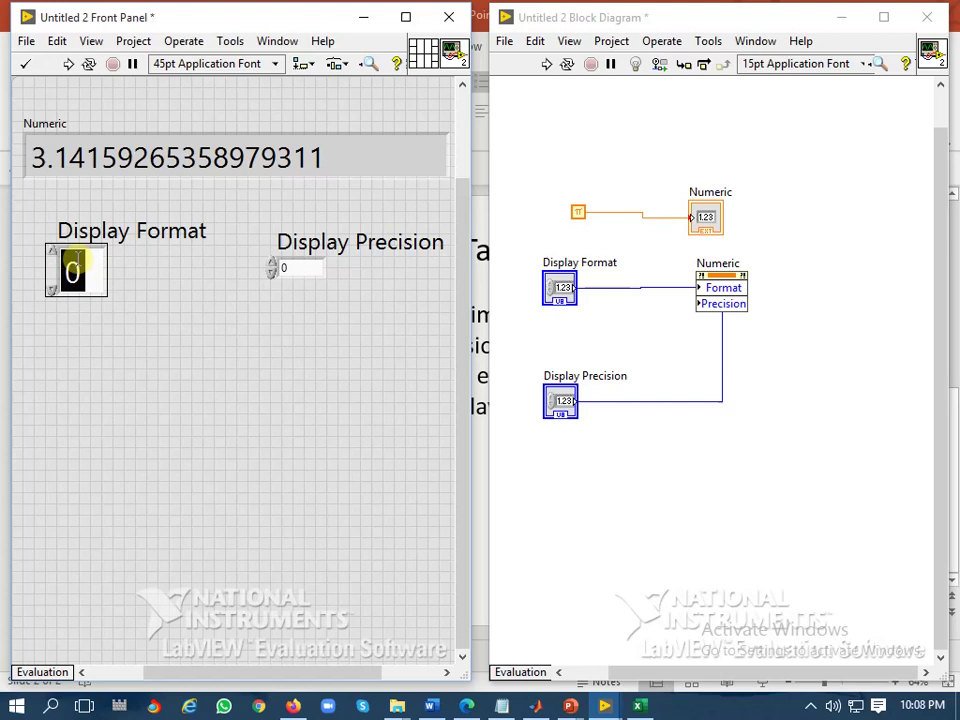
double_click(294, 265)
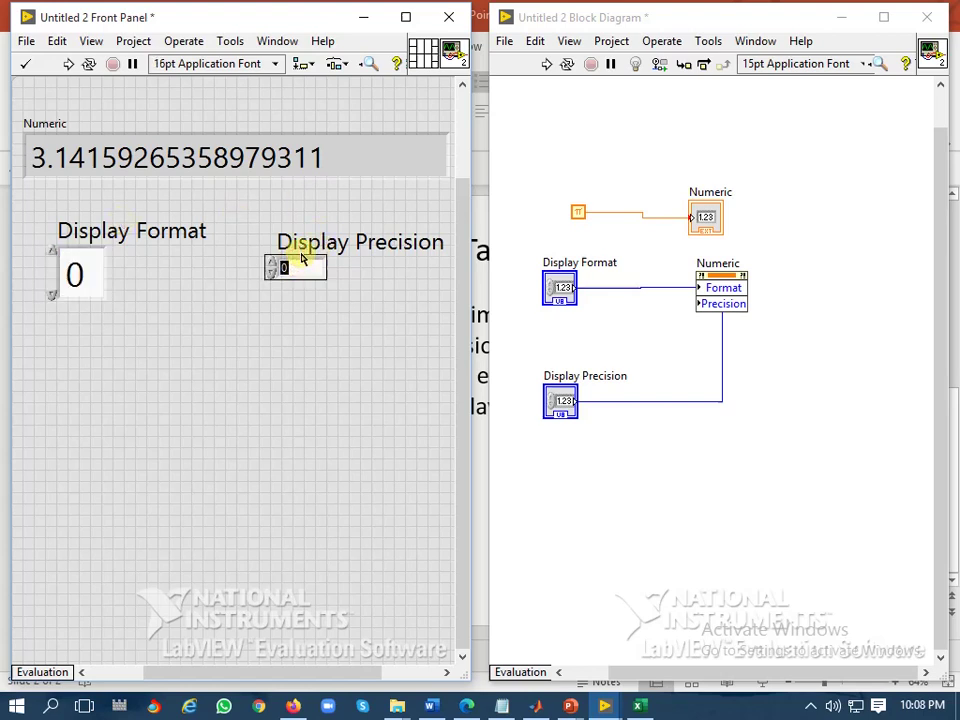
key(ctrl+equal)
key(ctrl+equal)
key(ctrl+equal)
key(ctrl+equal)
key(ctrl+equal)
key(ctrl+equal)
key(ctrl+equal)
key(ctrl+equal)
key(ctrl+equal)
key(ctrl+equal)
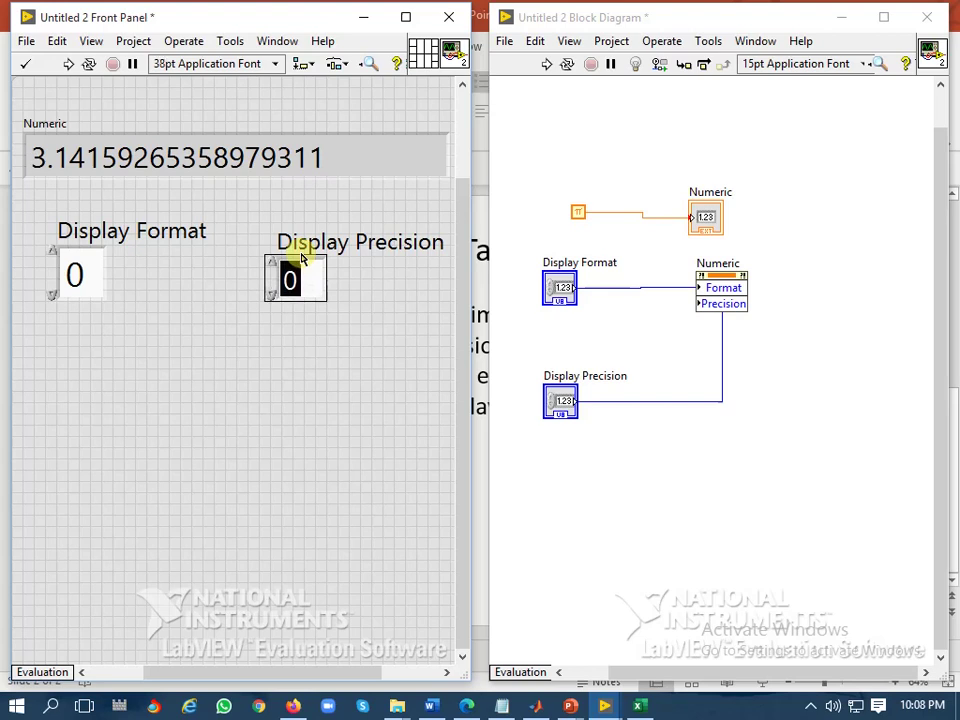
key(ctrl+equal)
key(ctrl+equal)
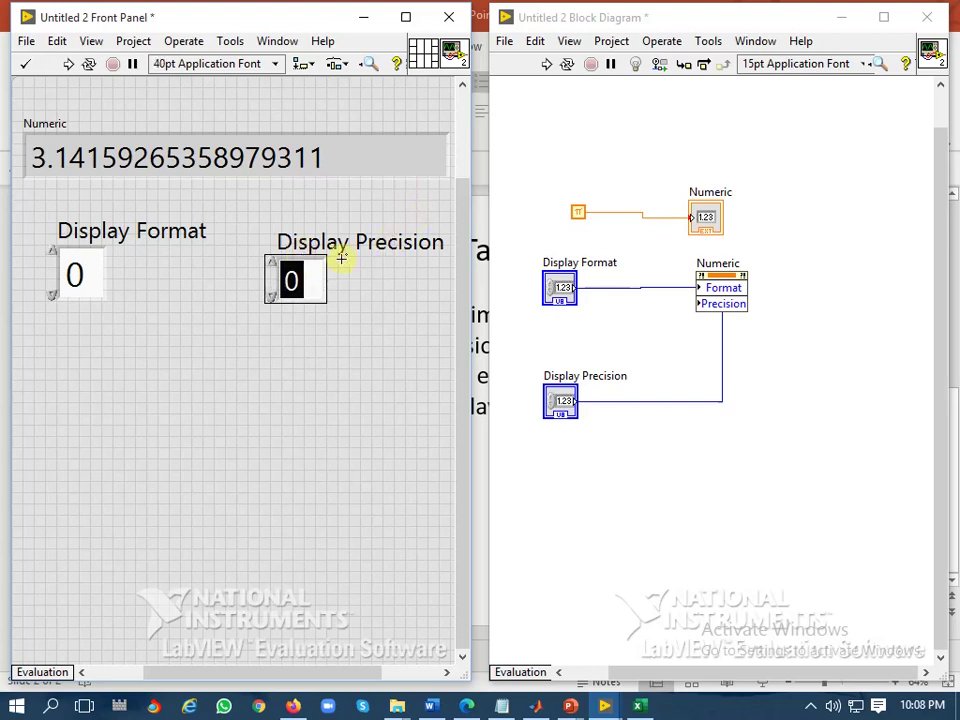
key(Escape)
drag(324, 277, 358, 277)
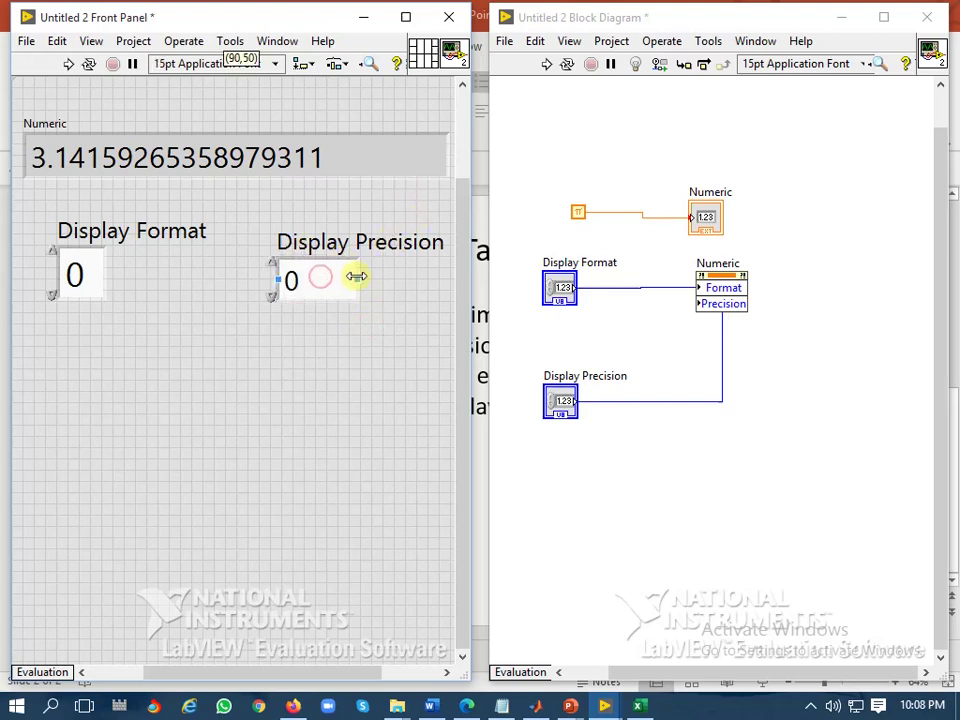
drag(104, 272, 178, 272)
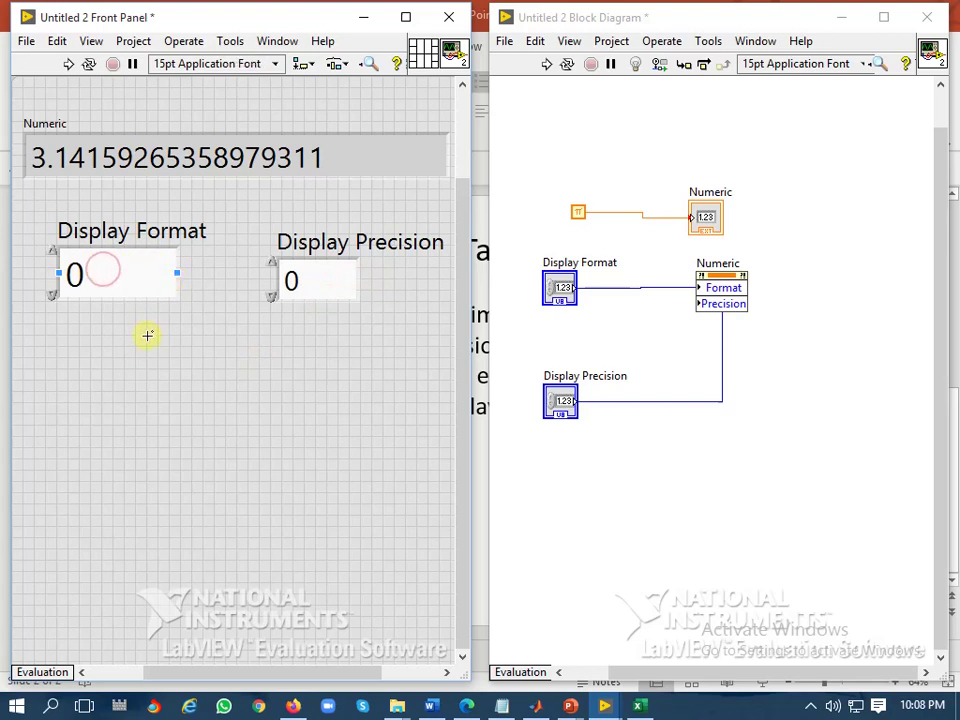
Run the VI continuously and raise Display Precision from 0 up to 14
click(124, 377)
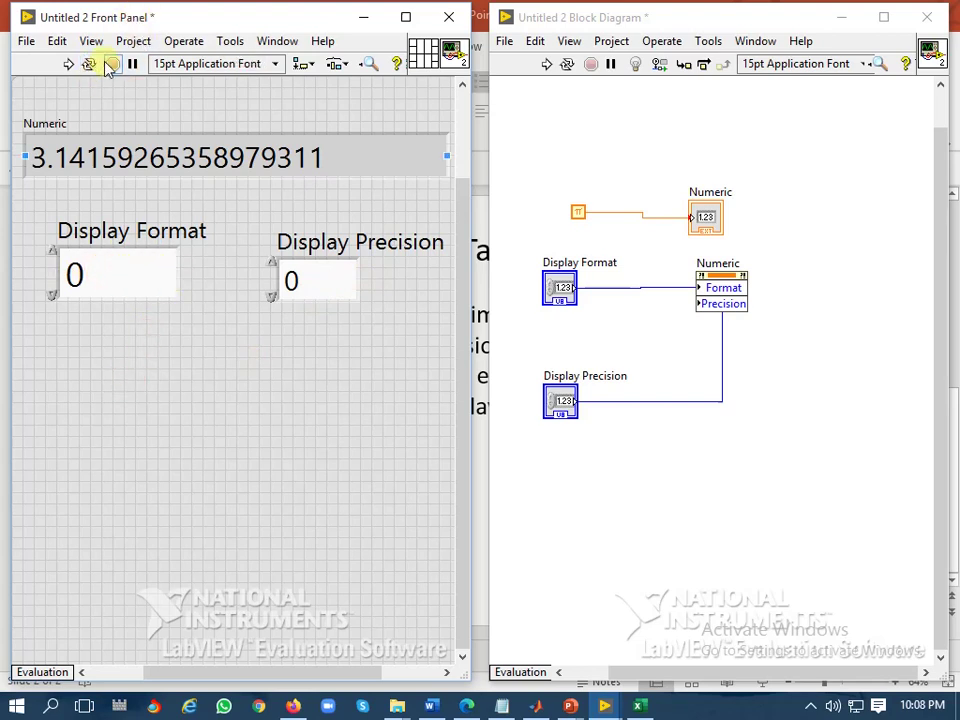
click(110, 64)
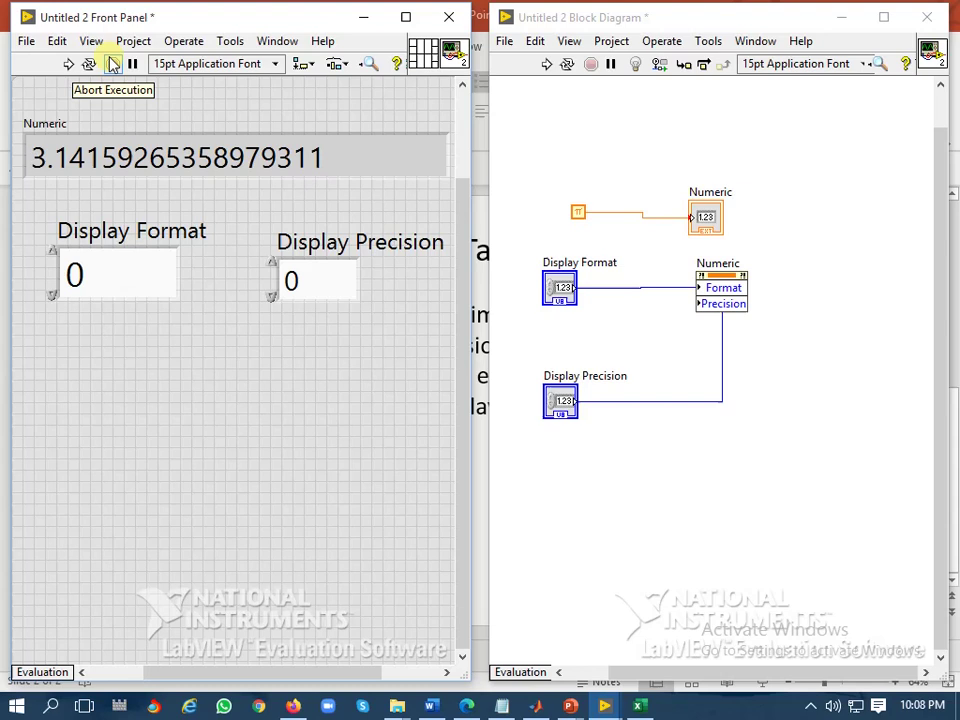
click(88, 64)
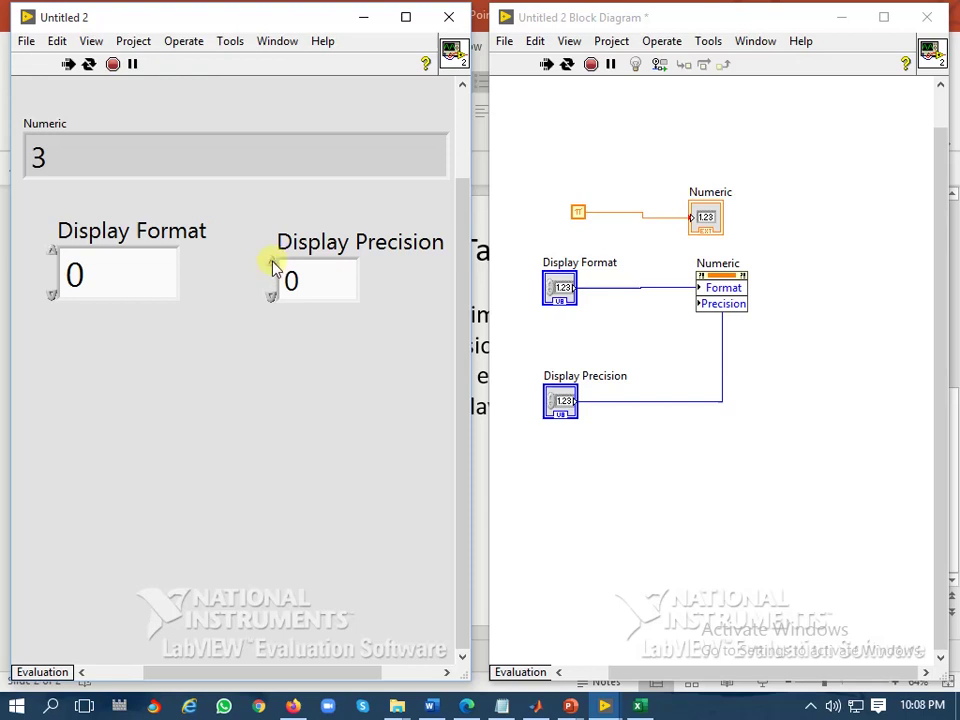
click(272, 262)
click(272, 262)
click(272, 262)
click(272, 262)
click(272, 262)
click(272, 262)
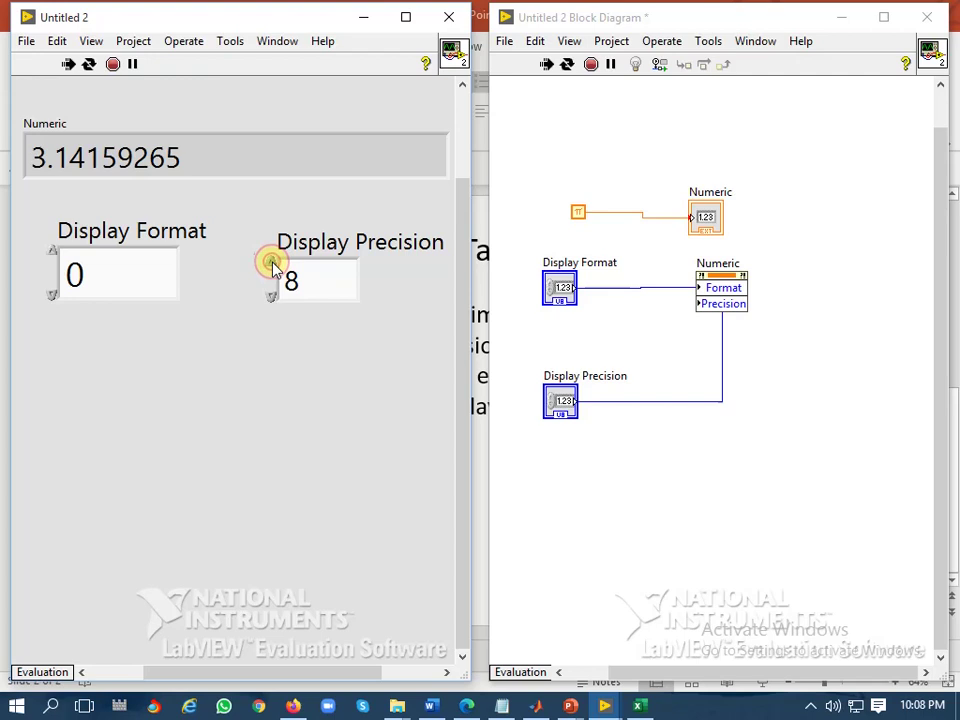
click(272, 262)
click(272, 262)
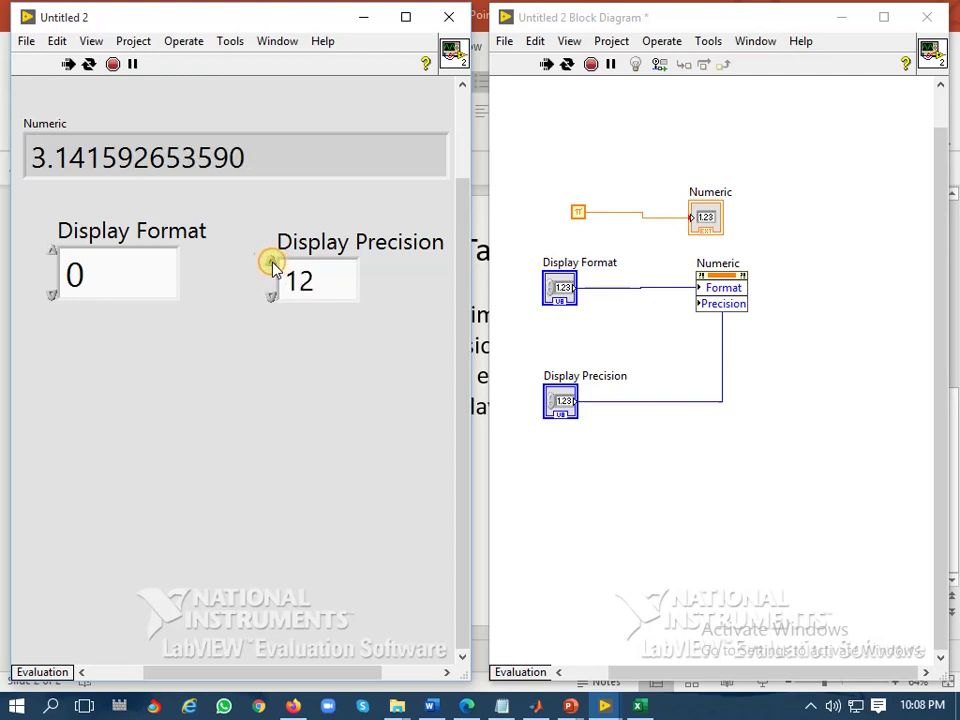
click(272, 262)
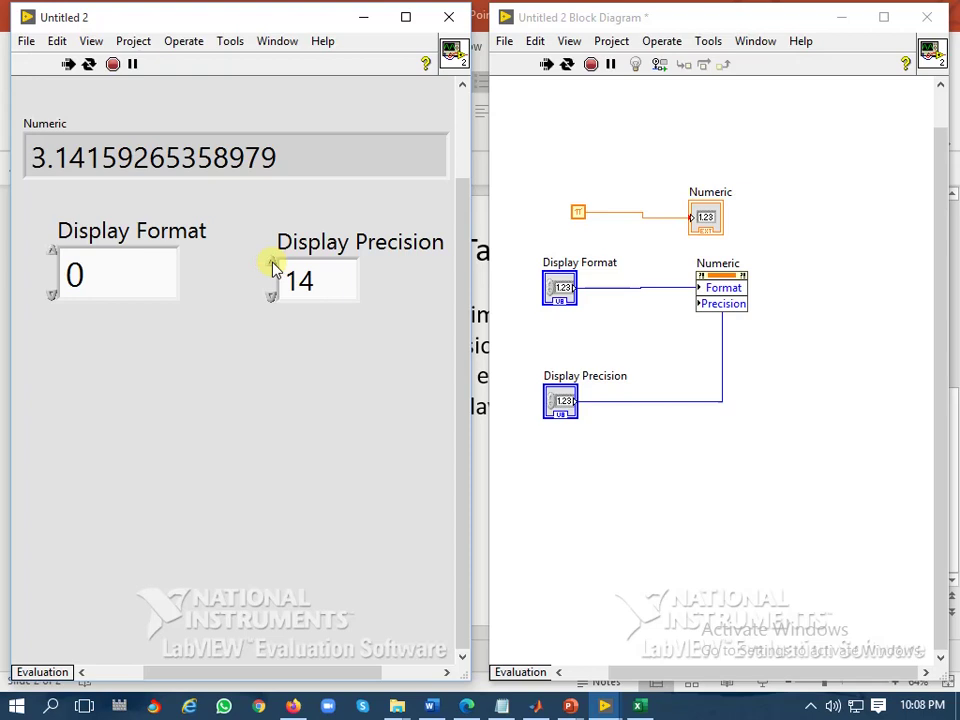
Keep raising Display Precision up to 24, lengthening pi's readout
click(272, 262)
click(272, 262)
click(272, 262)
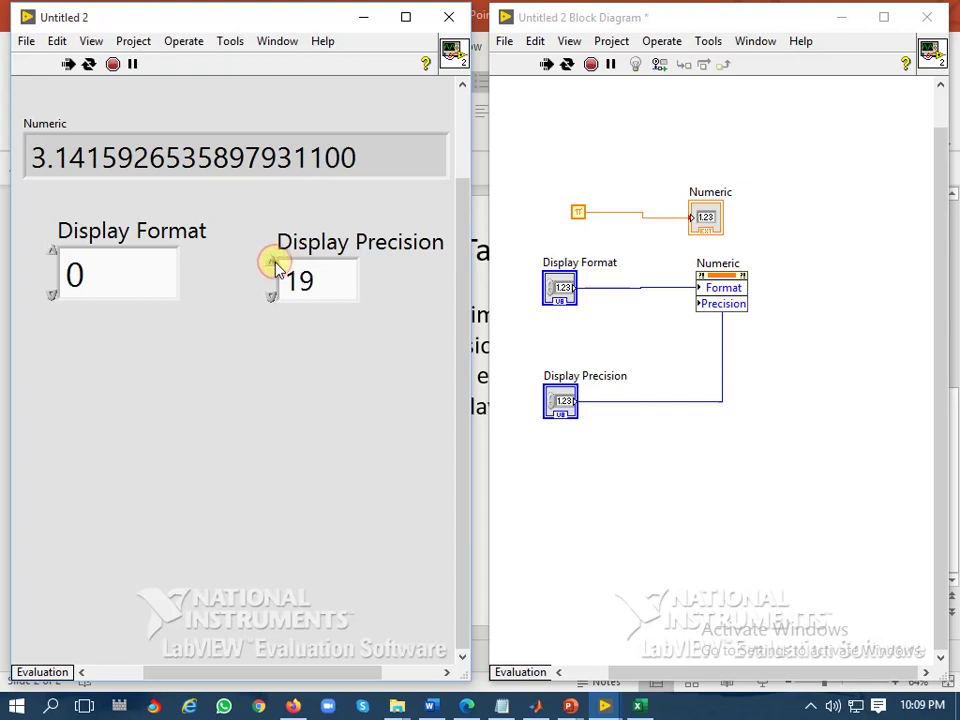
click(272, 262)
click(272, 262)
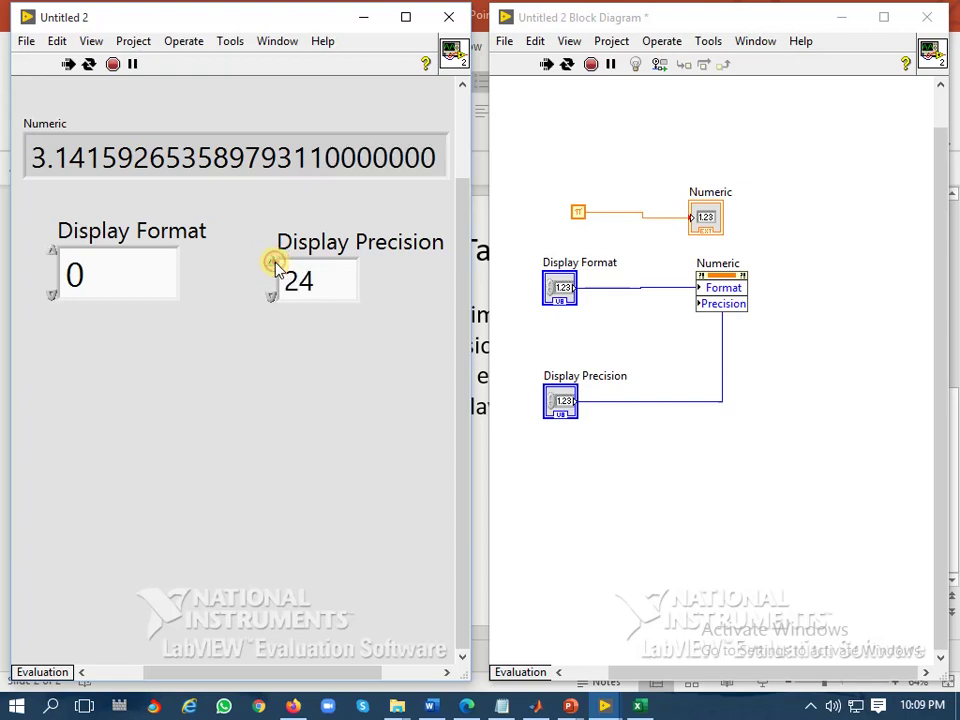
Lower Display Precision, settle at 3 so pi reads 3.142, and stop the VI
click(271, 295)
click(271, 295)
click(271, 295)
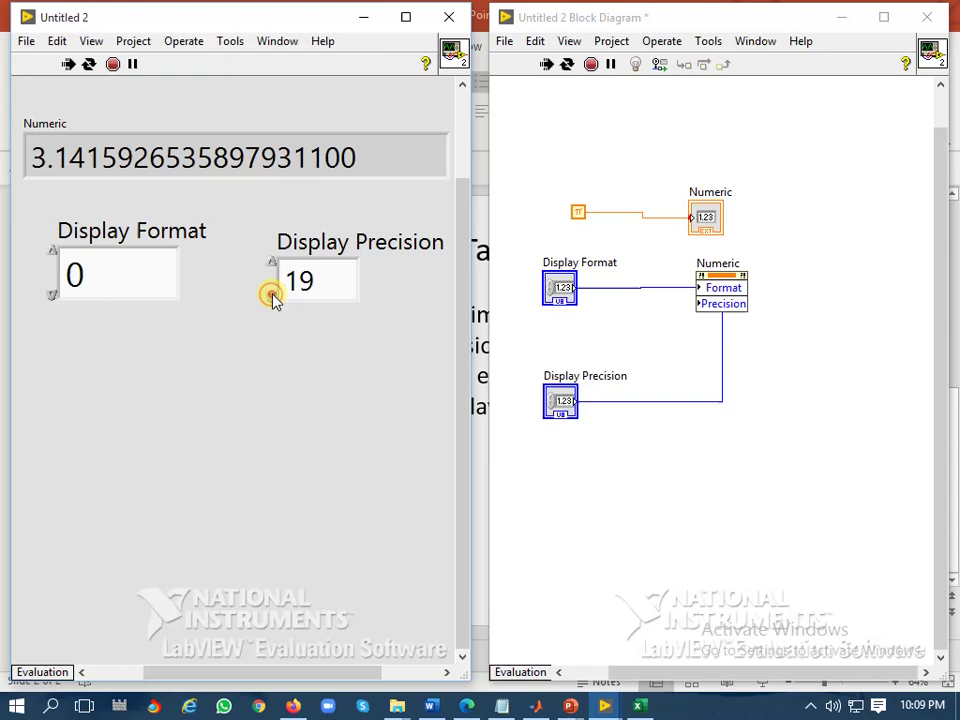
click(271, 295)
click(271, 295)
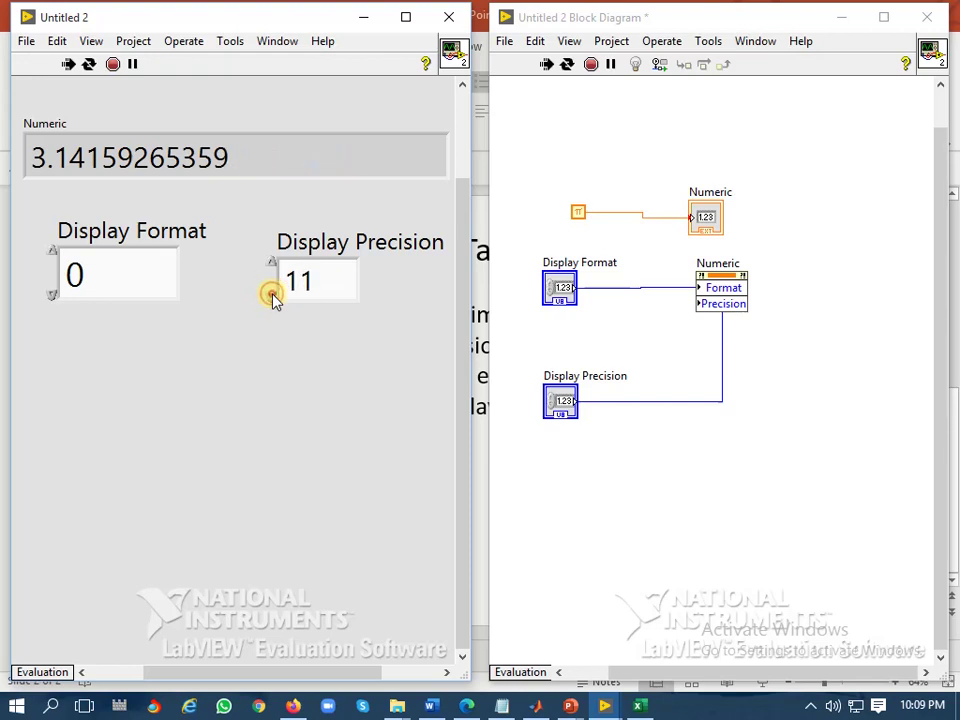
click(271, 295)
click(271, 295)
click(271, 295)
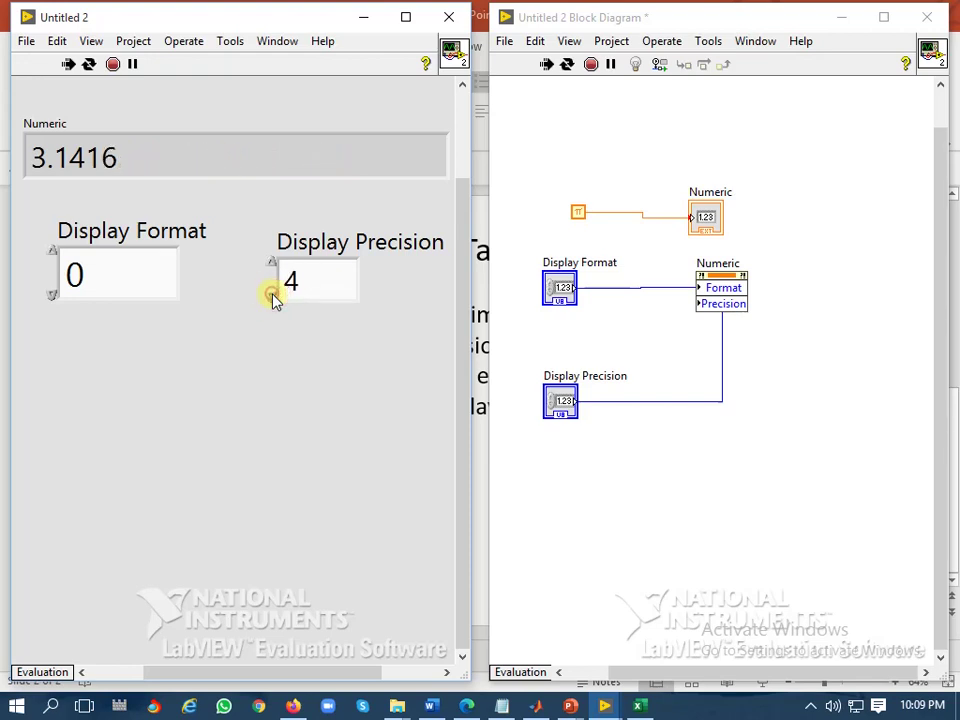
click(271, 295)
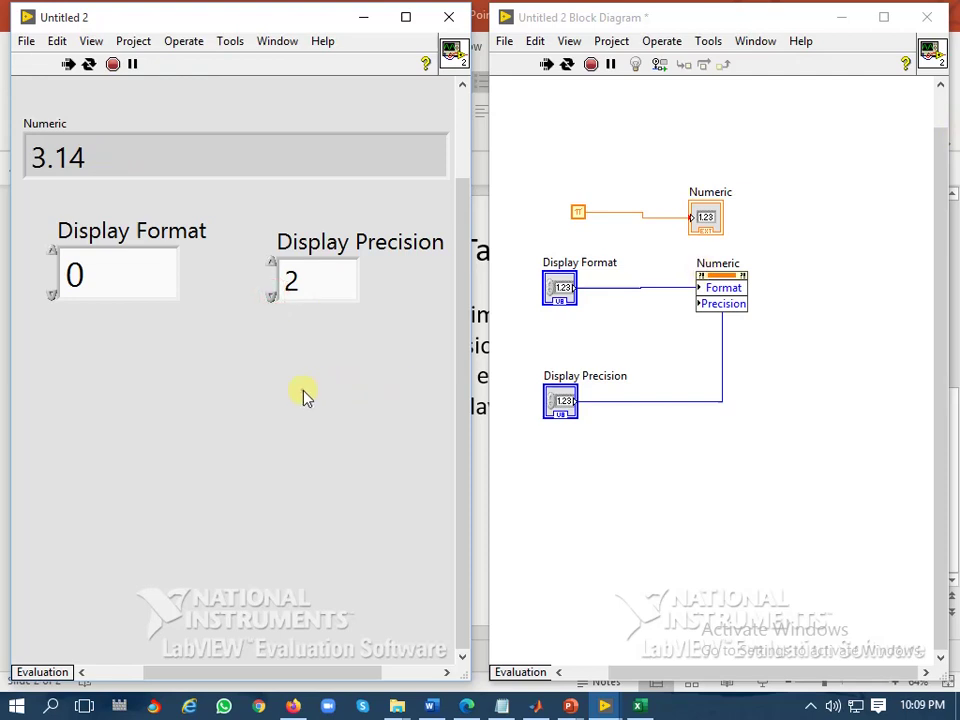
click(271, 260)
click(228, 378)
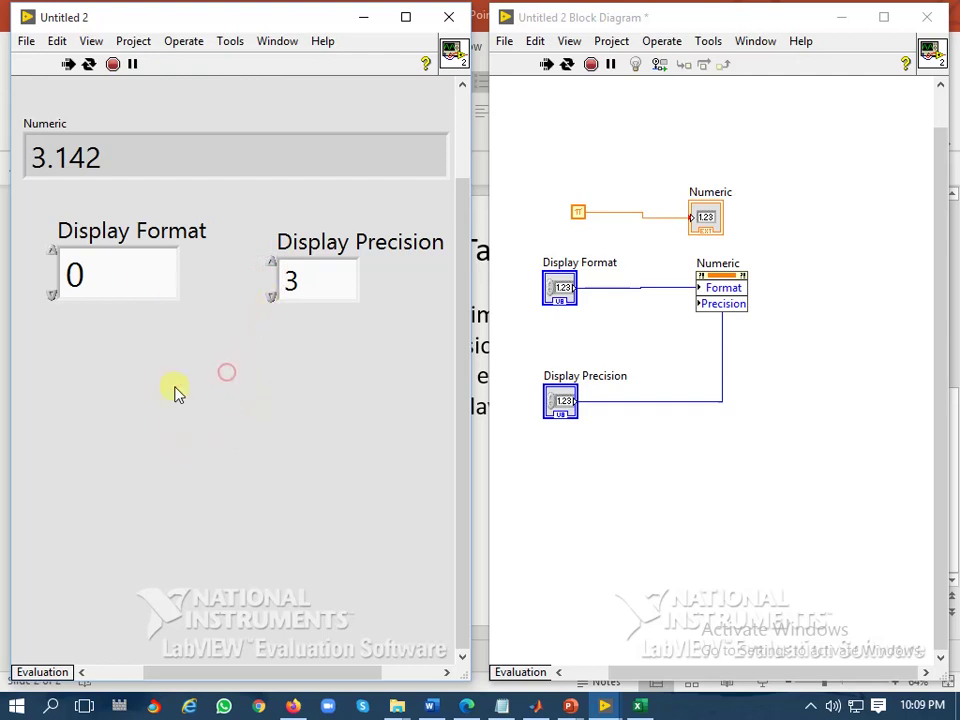
click(113, 64)
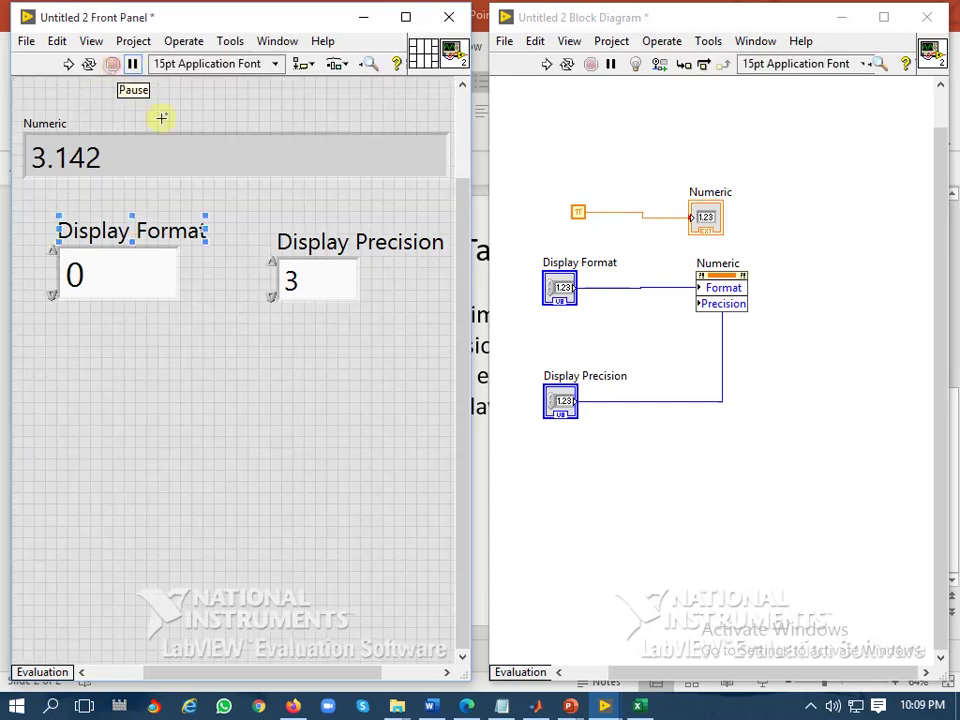
Switch to the PowerPoint presentation showing the 'Task at hand' slide
click(570, 706)
click(728, 549)
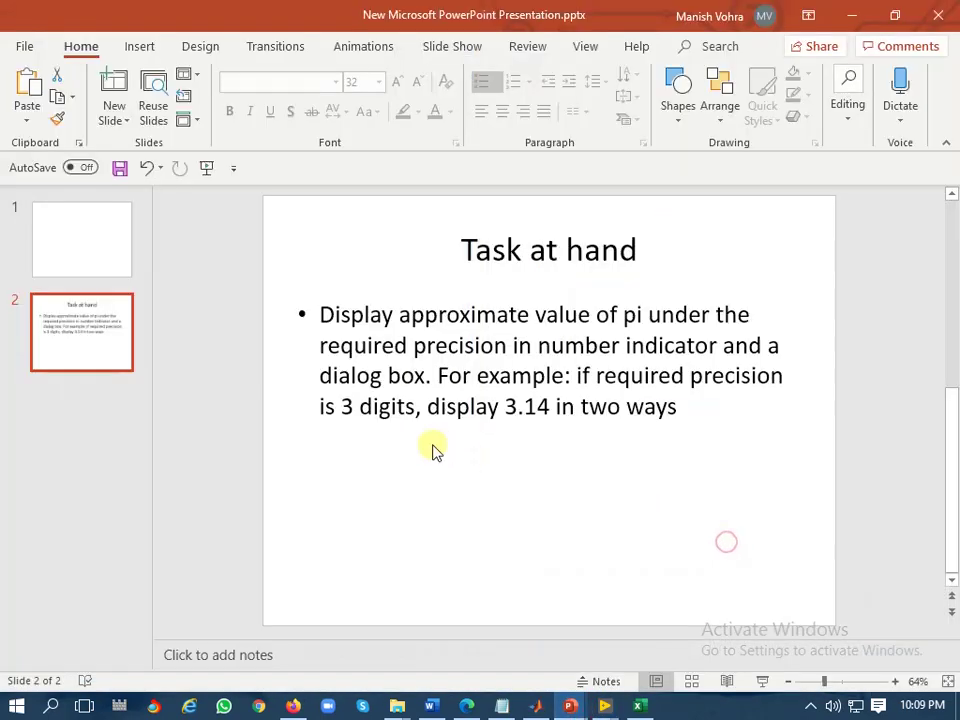